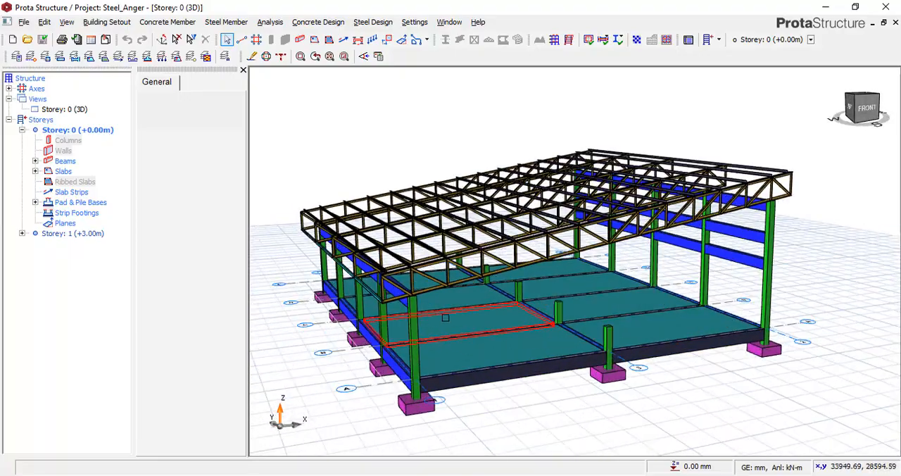
Examine the finished steel hangar model from several angles, including its footings, ground beams, floor slabs, columns and roof trusses.
{"action": "mouse_move", "coordinate": [445, 317]}
{"action": "middle_mouse_down"}
{"action": "mouse_move", "coordinate": [436, 321]}
{"action": "mouse_move", "coordinate": [575, 317]}
{"action": "mouse_move", "coordinate": [449, 316]}
{"action": "middle_mouse_up"}
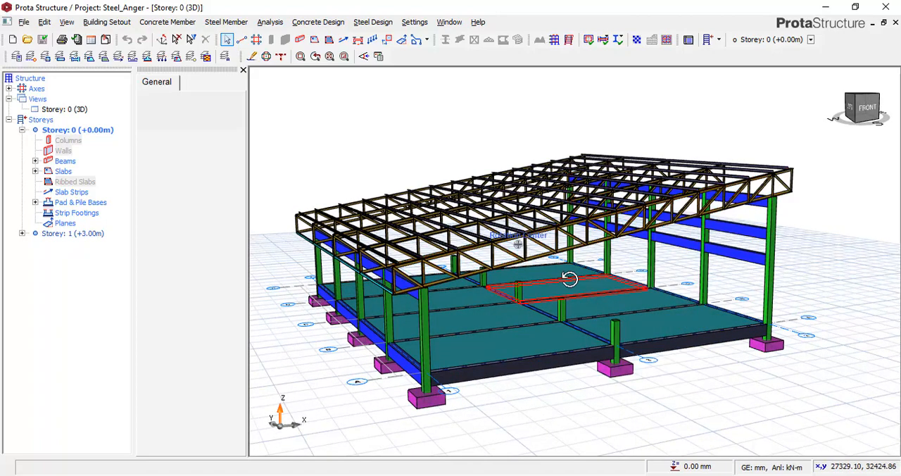
{"action": "middle_click_drag", "start_coordinate": [570, 279], "coordinate": [409, 336]}
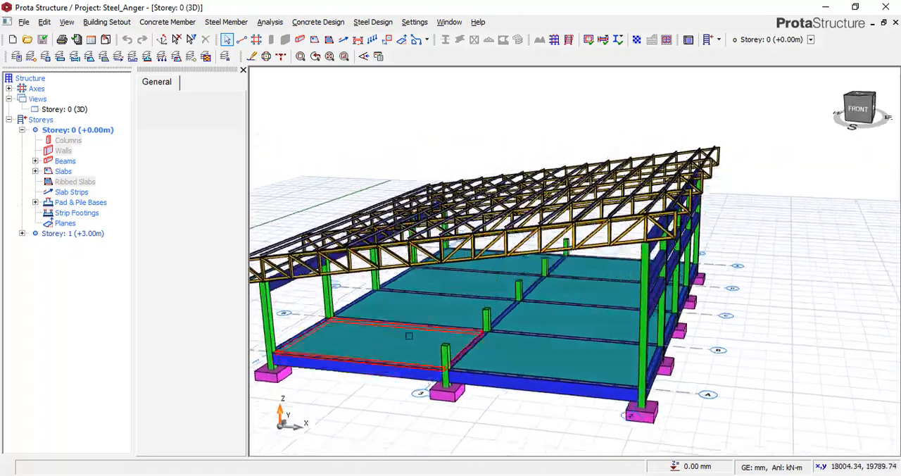
{"action": "scroll", "coordinate": [409, 336], "scroll_direction": "down", "scroll_amount": 1}
{"action": "middle_click_drag", "start_coordinate": [308, 374], "coordinate": [312, 368]}
{"action": "right_click", "coordinate": [312, 375]}
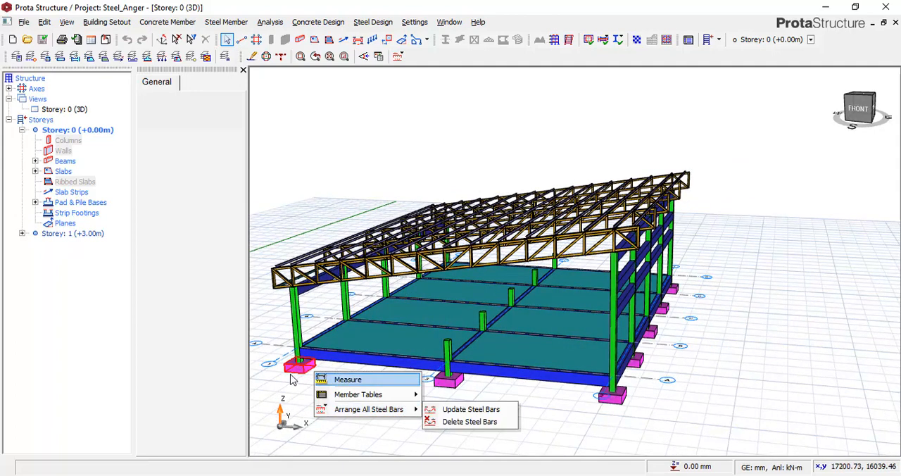
{"action": "left_click", "coordinate": [495, 359]}
{"action": "right_click", "coordinate": [497, 354]}
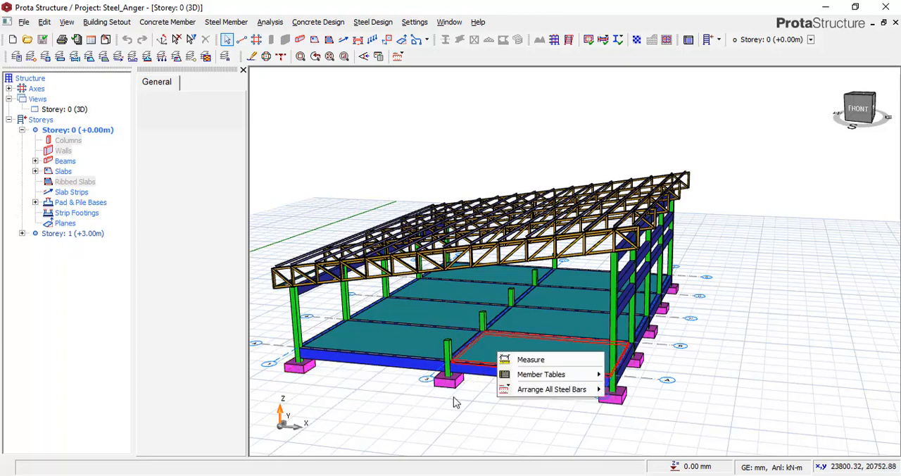
{"action": "left_click", "coordinate": [465, 395]}
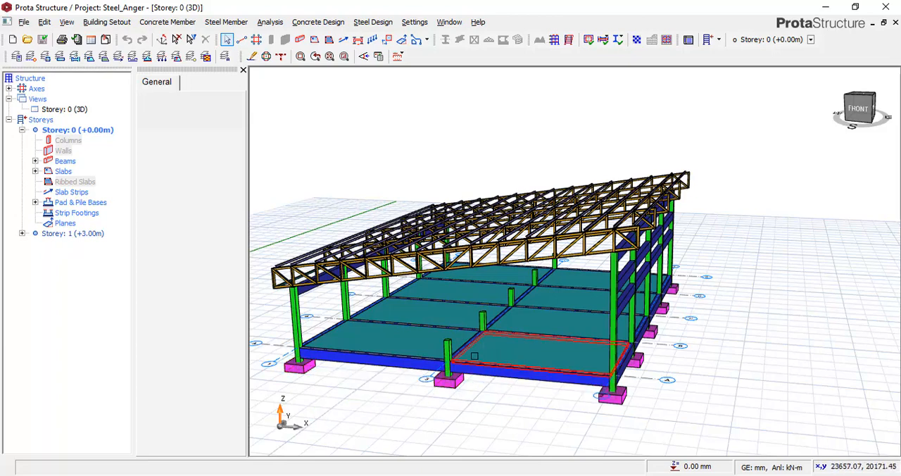
{"action": "scroll", "coordinate": [473, 354], "scroll_direction": "up", "scroll_amount": 1}
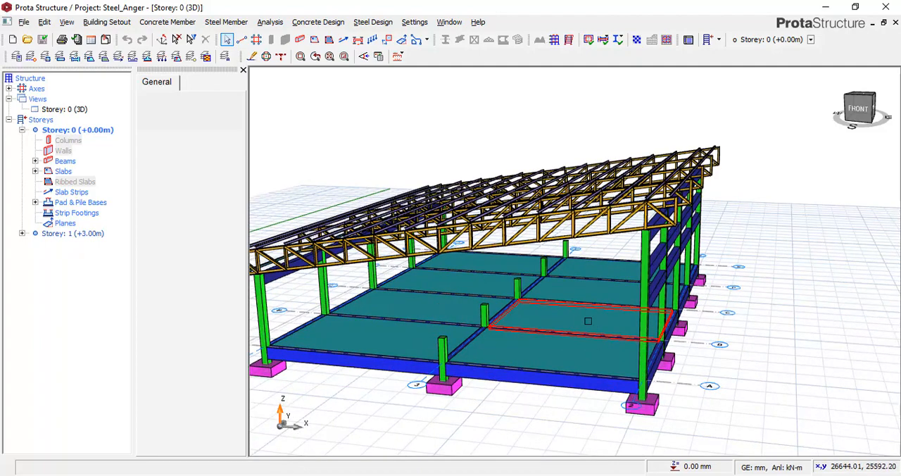
{"action": "middle_click_drag", "start_coordinate": [589, 321], "coordinate": [613, 307]}
{"action": "middle_click_drag", "start_coordinate": [363, 354], "coordinate": [418, 355], "text": "shift"}
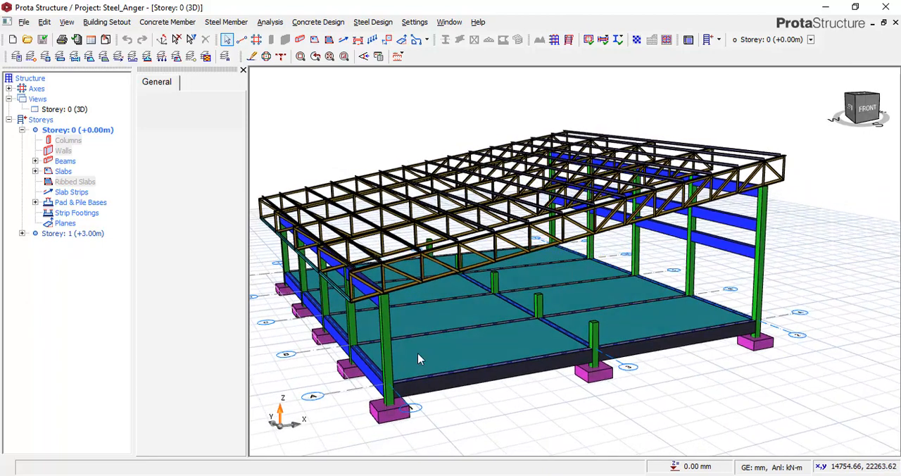
{"action": "scroll", "coordinate": [640, 365], "scroll_direction": "down", "scroll_amount": 1}
{"action": "scroll", "coordinate": [640, 365], "scroll_direction": "up", "scroll_amount": 2}
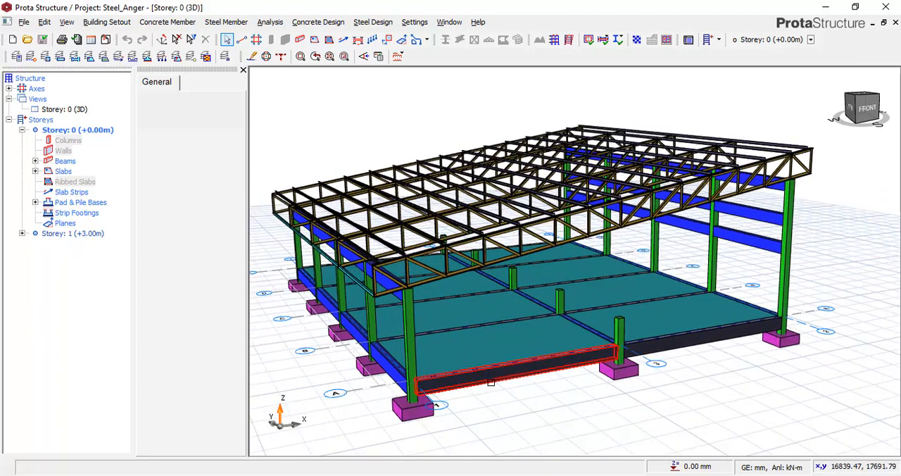
{"action": "mouse_move", "coordinate": [501, 364]}
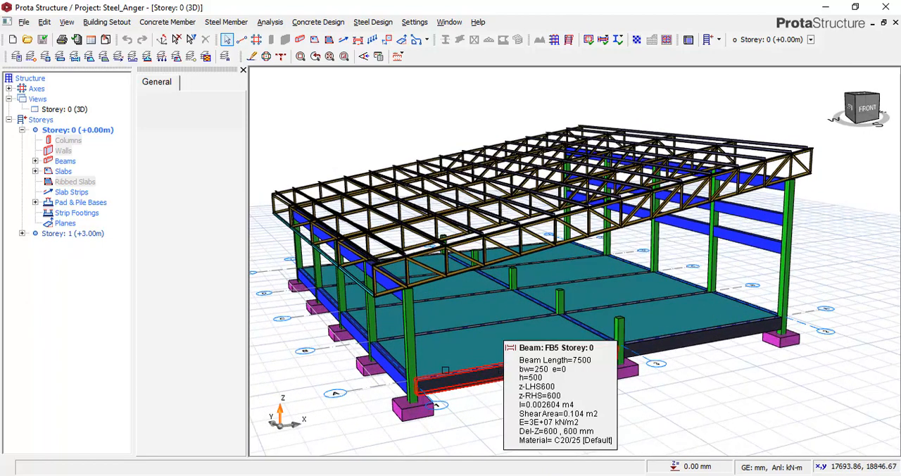
{"action": "scroll", "coordinate": [309, 338], "scroll_direction": "down", "scroll_amount": 1}
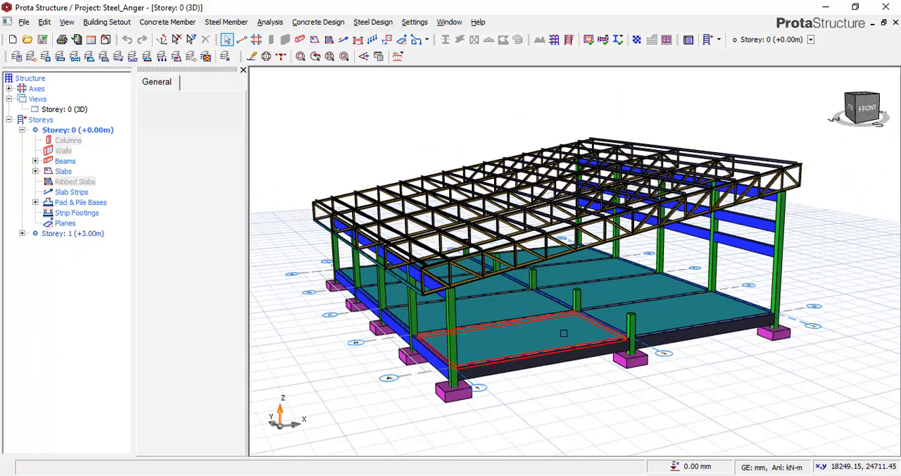
{"action": "mouse_move", "coordinate": [577, 339]}
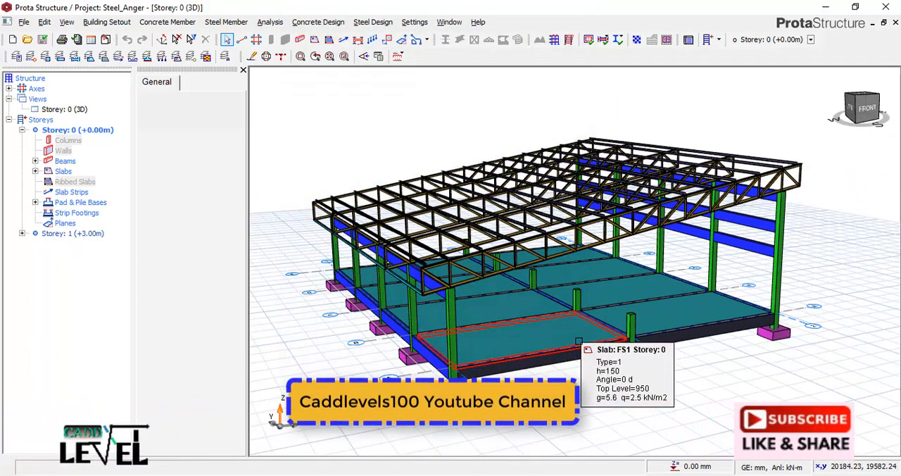
{"action": "scroll", "coordinate": [577, 343], "scroll_direction": "up", "scroll_amount": 1}
{"action": "scroll", "coordinate": [580, 329], "scroll_direction": "down", "scroll_amount": 1}
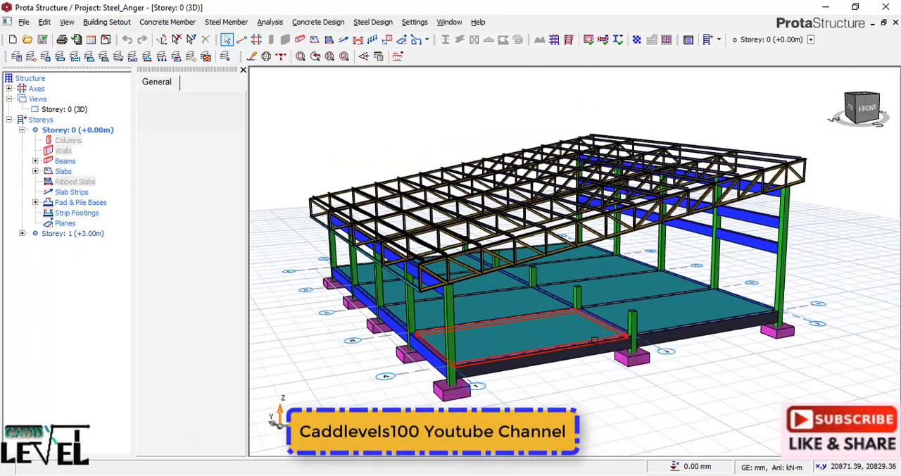
Create a new project with the code Steel_Garage and import the settings of the UK (BS8110) template.
{"action": "left_click", "coordinate": [13, 39]}
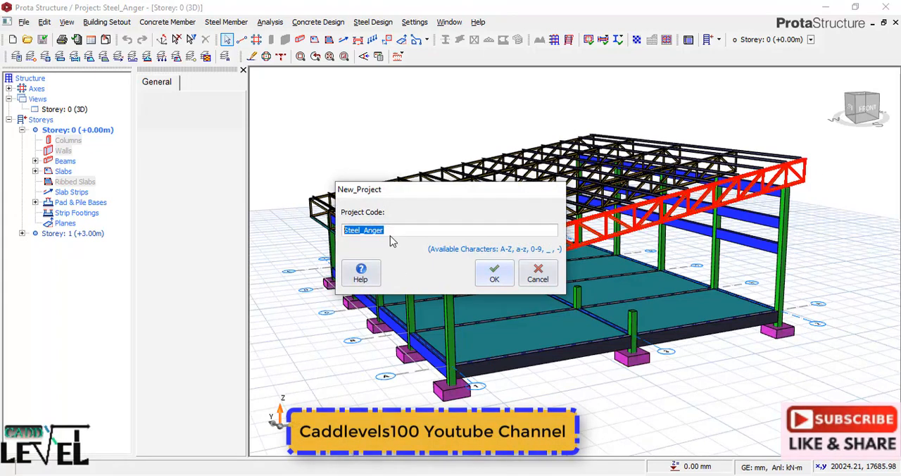
{"action": "left_click_drag", "start_coordinate": [363, 230], "coordinate": [414, 238]}
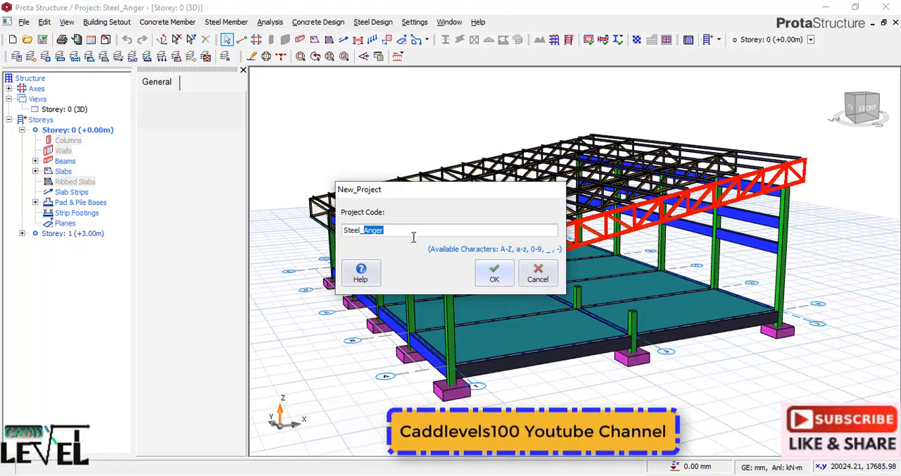
{"action": "type", "text": "Gara"}
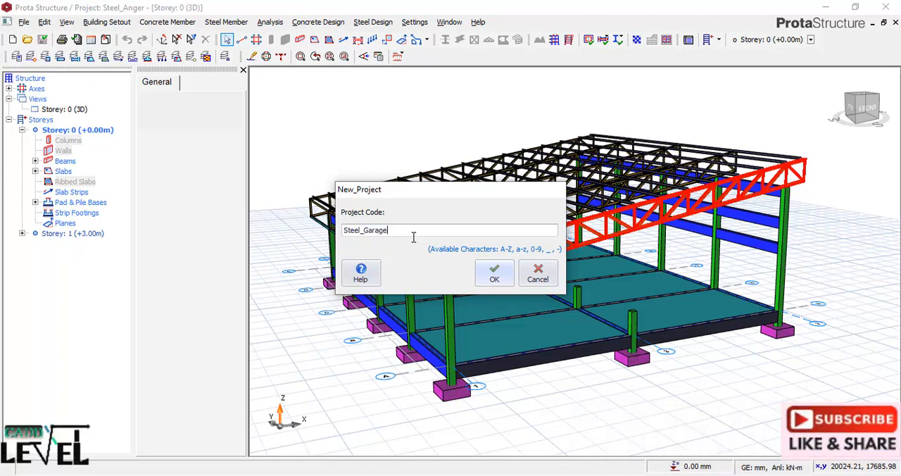
{"action": "left_click", "coordinate": [495, 276]}
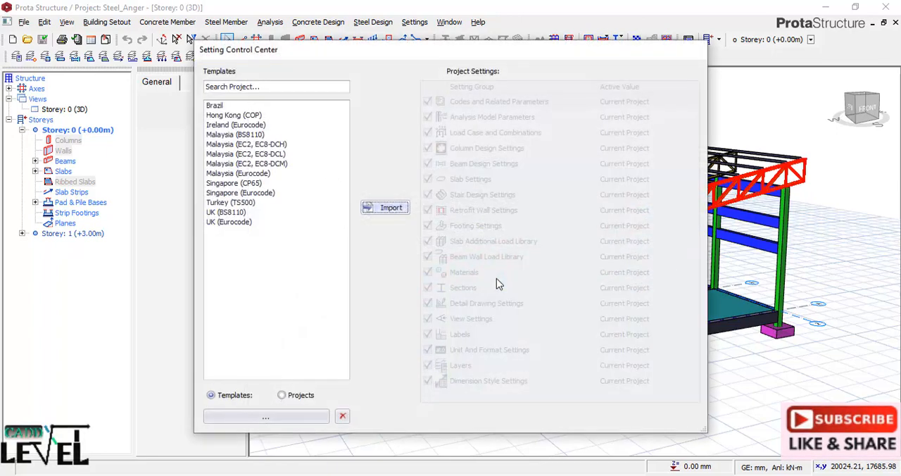
{"action": "left_click", "coordinate": [222, 213]}
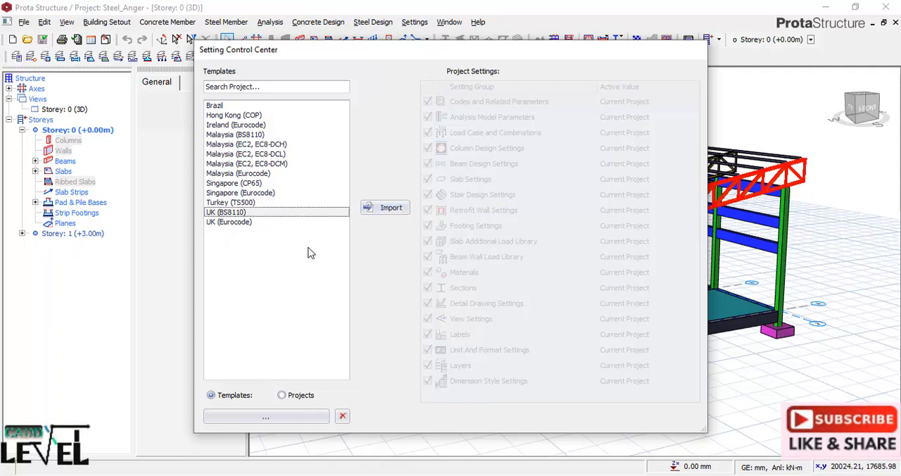
{"action": "left_click", "coordinate": [387, 209]}
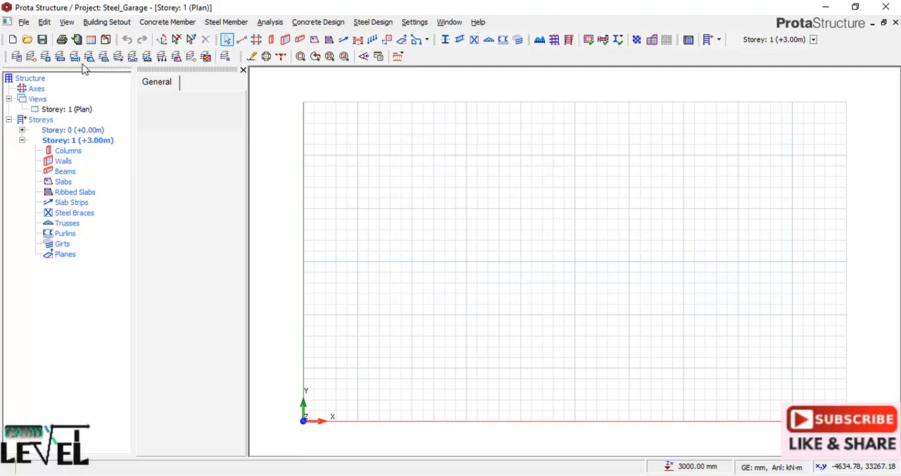
Generate an orthogonal axis grid in the Storey 1 plan with one 12000 mm Dir-2 spacing and five 4200 mm Dir-1 spacings.
{"action": "left_click", "coordinate": [255, 40]}
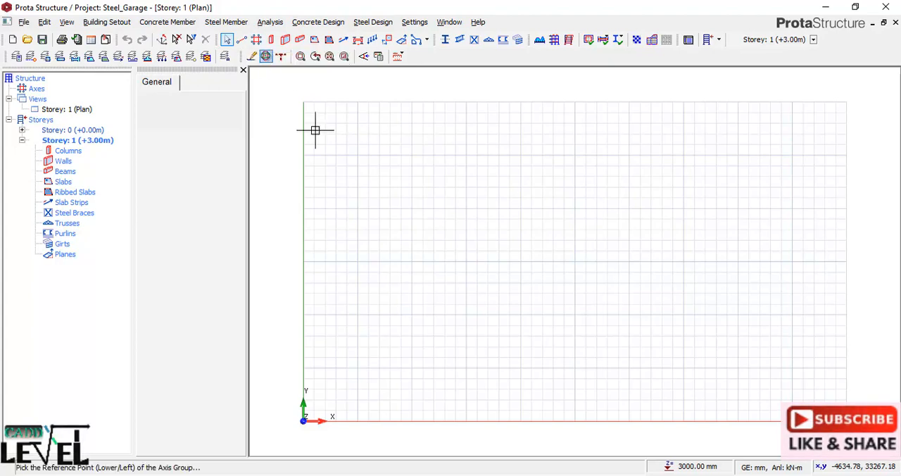
{"action": "left_click", "coordinate": [499, 256]}
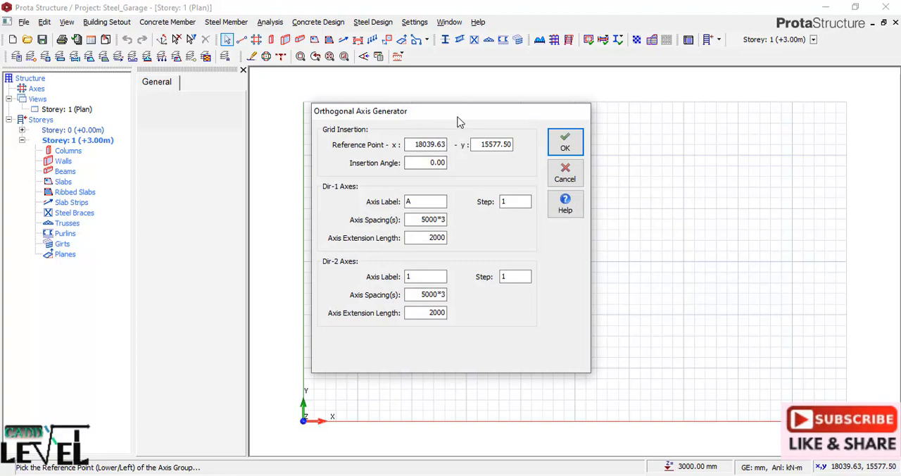
{"action": "left_click_drag", "start_coordinate": [453, 116], "coordinate": [523, 110]}
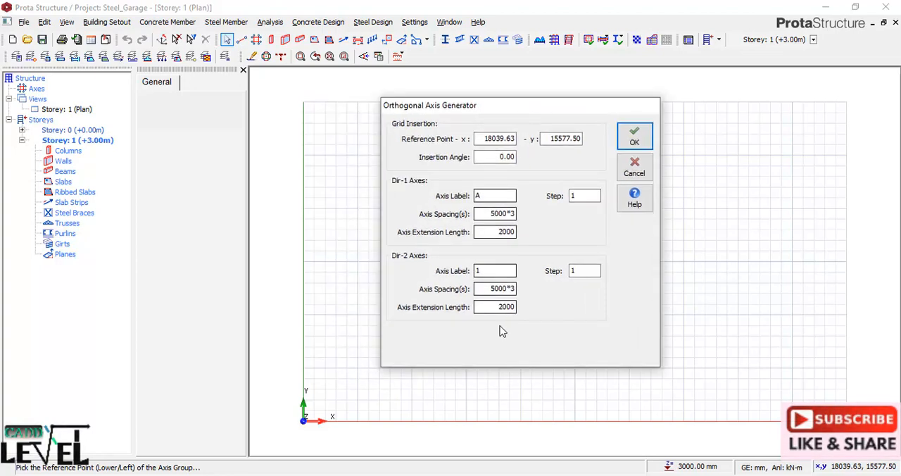
{"action": "left_click", "coordinate": [496, 289]}
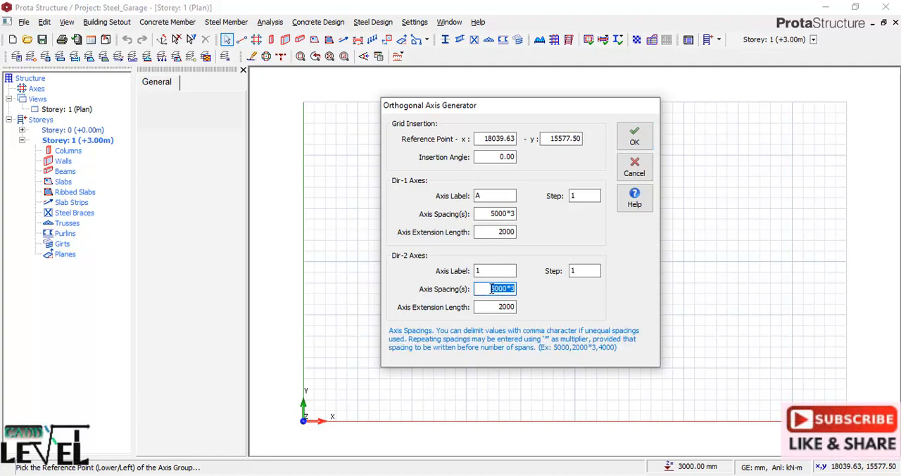
{"action": "left_click", "coordinate": [496, 289]}
{"action": "double_click", "coordinate": [500, 213]}
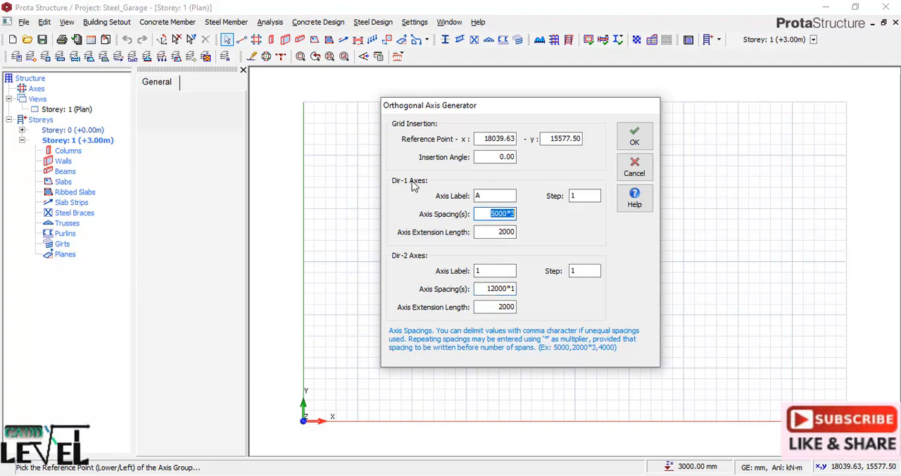
{"action": "left_click", "coordinate": [491, 215]}
{"action": "type", "text": "4200"}
{"action": "left_click", "coordinate": [634, 136]}
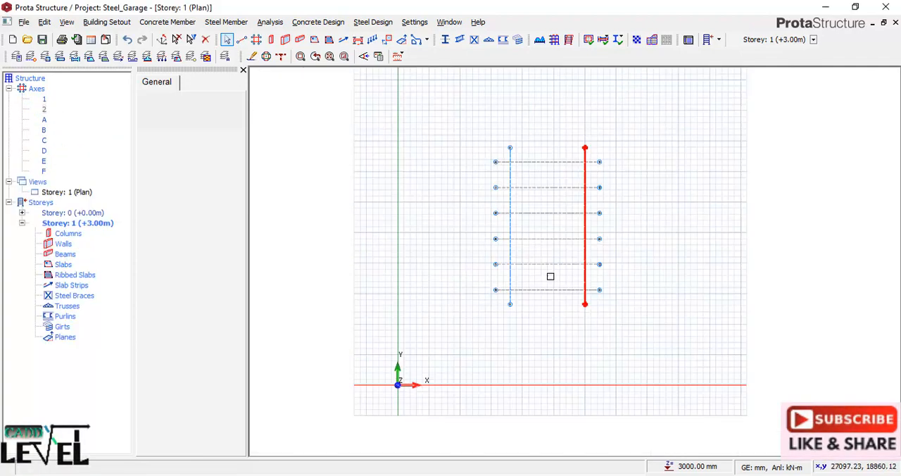
Offset axis 2 to add a new vertical axis midway between axes 1 and 2.
{"action": "right_click", "coordinate": [581, 216]}
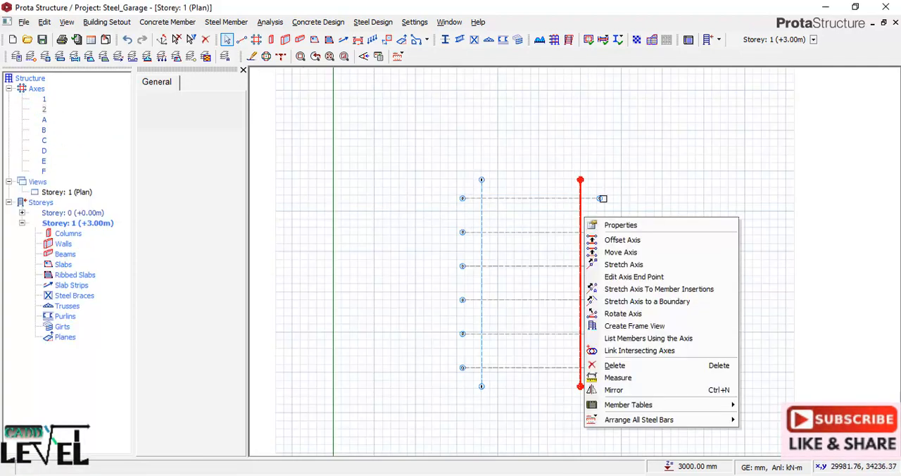
{"action": "left_click", "coordinate": [611, 241]}
{"action": "left_click", "coordinate": [532, 204]}
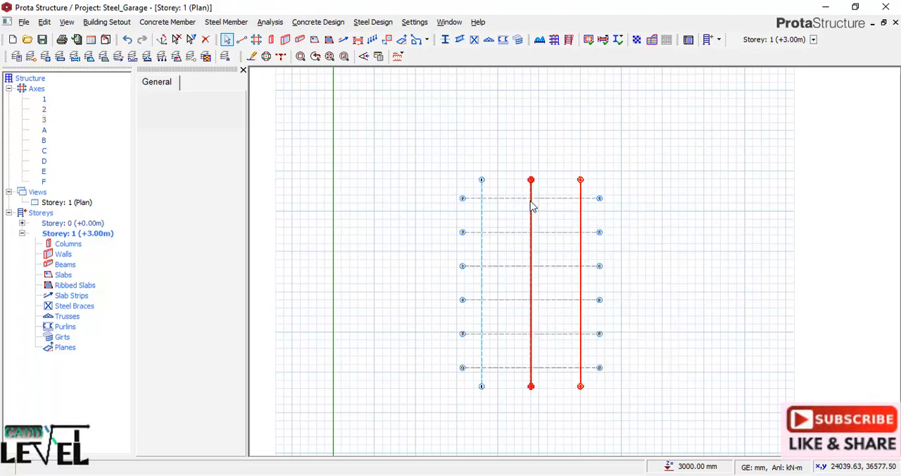
{"action": "scroll", "coordinate": [585, 322], "scroll_direction": "up", "scroll_amount": 1}
{"action": "key", "text": "Escape"}
{"action": "left_click", "coordinate": [511, 162]}
{"action": "scroll", "coordinate": [510, 157], "scroll_direction": "down", "scroll_amount": 1}
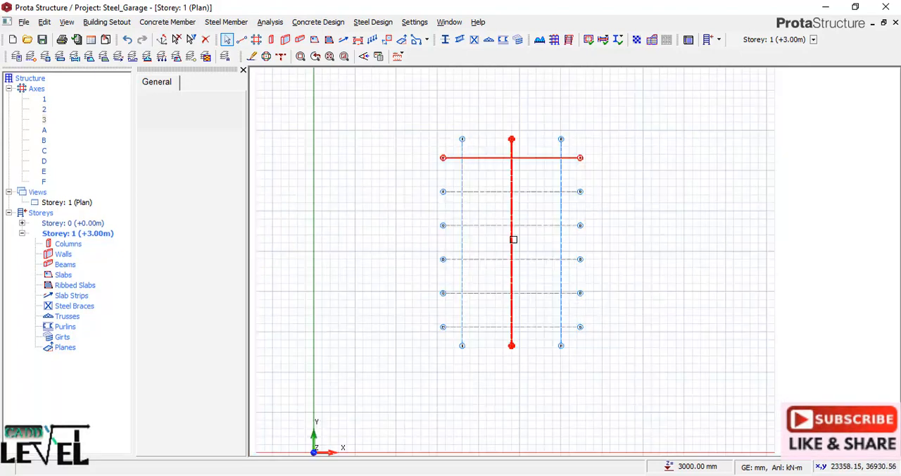
{"action": "scroll", "coordinate": [514, 239], "scroll_direction": "down", "scroll_amount": 2}
{"action": "scroll", "coordinate": [513, 218], "scroll_direction": "up", "scroll_amount": 3}
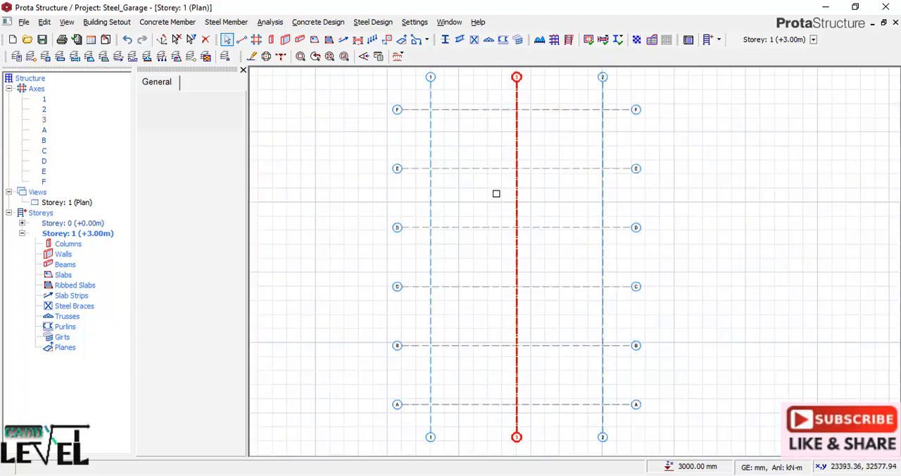
{"action": "scroll", "coordinate": [485, 249], "scroll_direction": "down", "scroll_amount": 2}
{"action": "scroll", "coordinate": [504, 324], "scroll_direction": "up", "scroll_amount": 1}
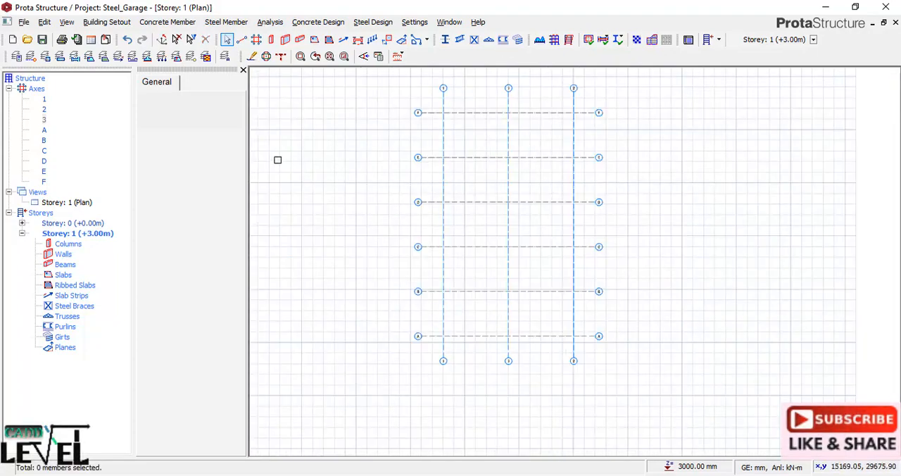
Place 250 x 250 mm columns at all intersections of axis 1 with axes A to F.
{"action": "left_click", "coordinate": [271, 41]}
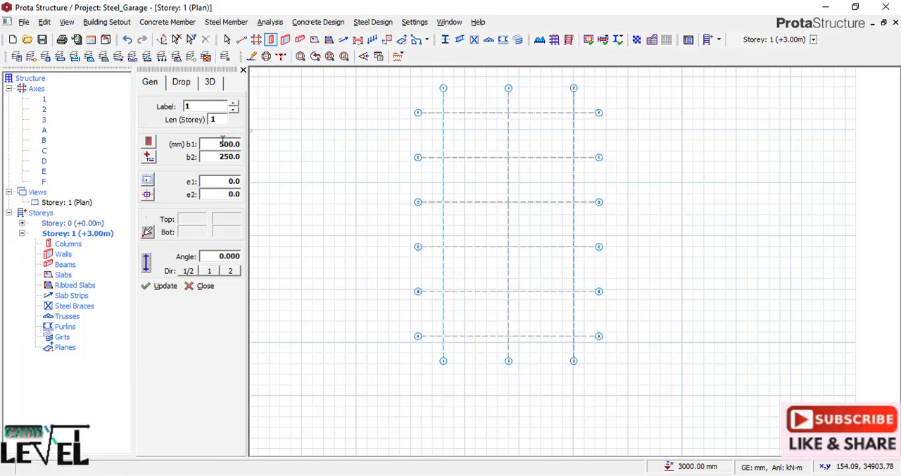
{"action": "double_click", "coordinate": [212, 144]}
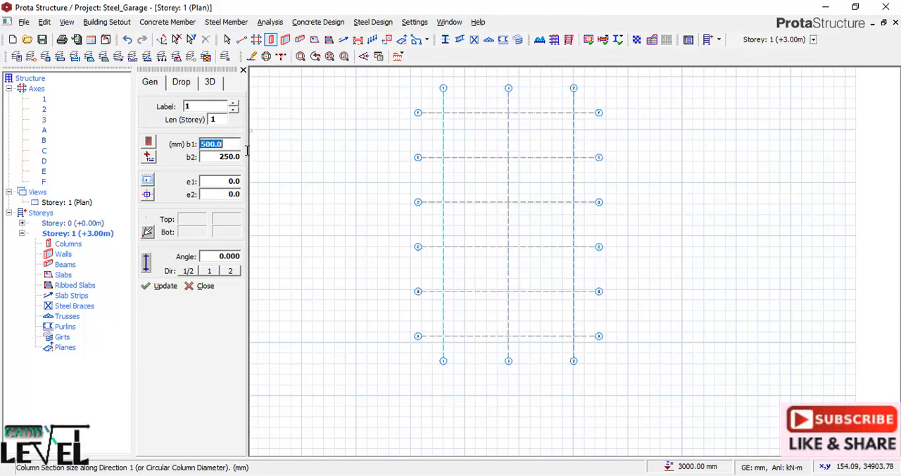
{"action": "type", "text": "250"}
{"action": "double_click", "coordinate": [214, 157]}
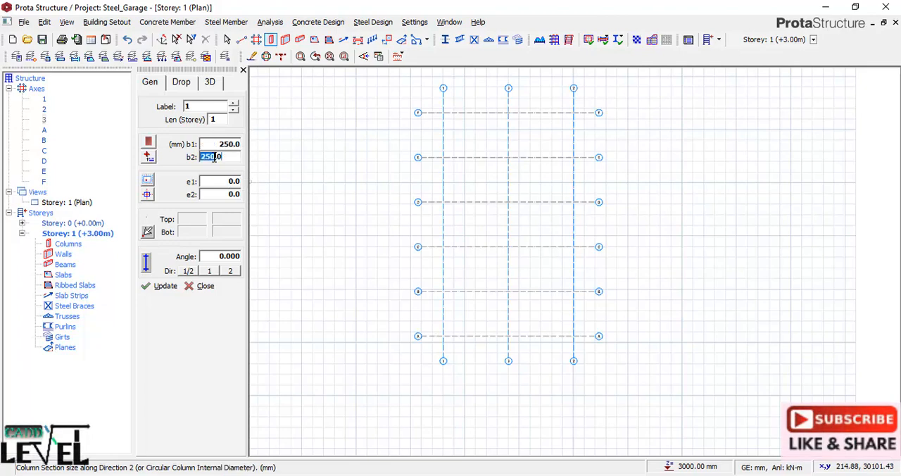
{"action": "left_click_drag", "start_coordinate": [432, 99], "coordinate": [454, 352]}
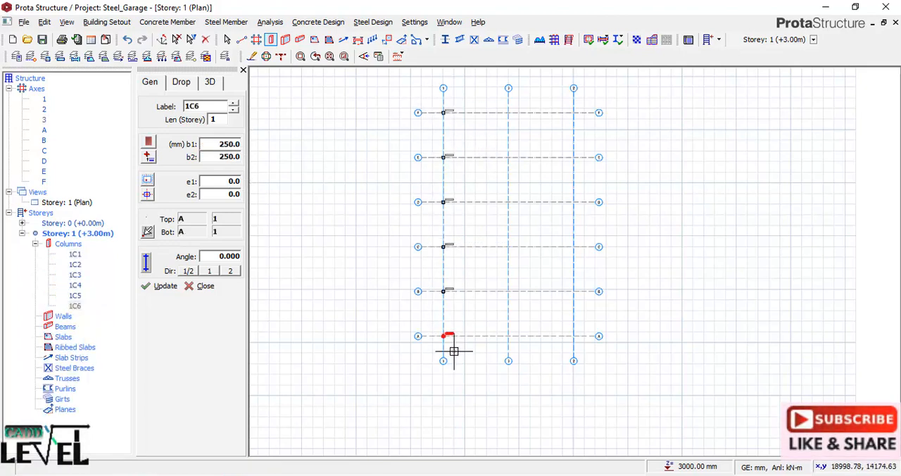
{"action": "scroll", "coordinate": [444, 317], "scroll_direction": "up", "scroll_amount": 4}
{"action": "scroll", "coordinate": [415, 187], "scroll_direction": "up", "scroll_amount": 4}
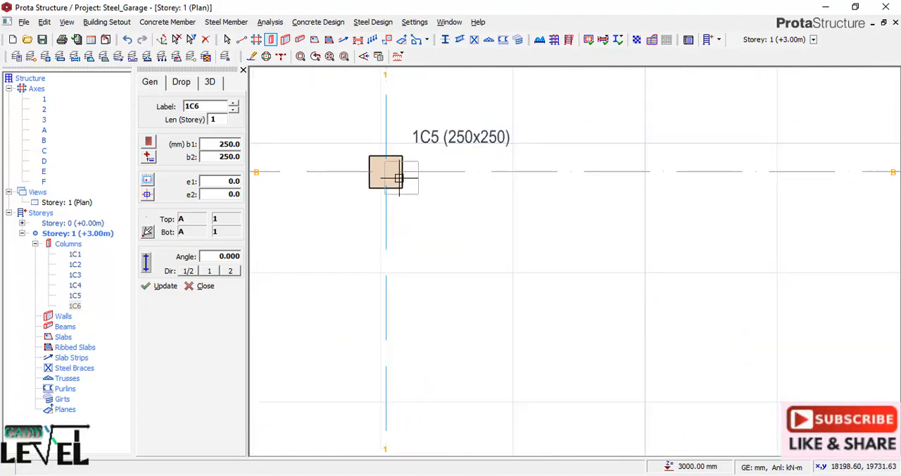
{"action": "scroll", "coordinate": [384, 229], "scroll_direction": "down", "scroll_amount": 4}
{"action": "scroll", "coordinate": [385, 233], "scroll_direction": "down", "scroll_amount": 6}
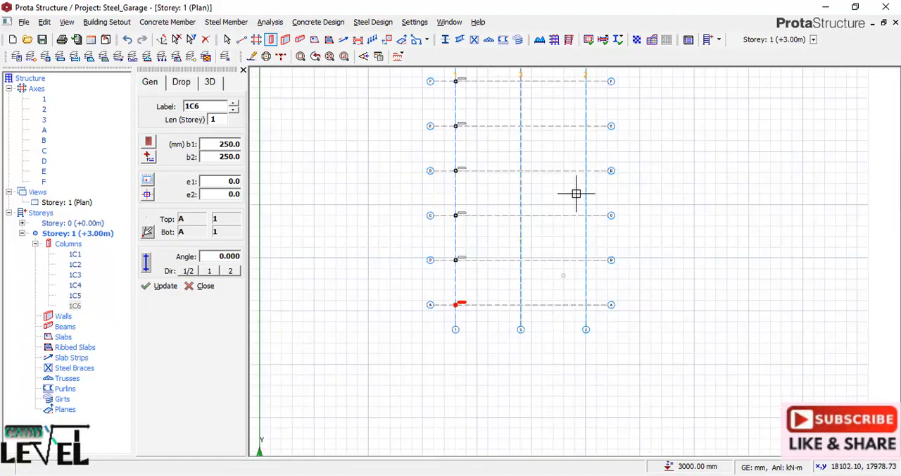
Place columns at all intersections of axis 2 with axes A to F, using a top level offset of 2500 mm.
{"action": "scroll", "coordinate": [579, 176], "scroll_direction": "up", "scroll_amount": 1}
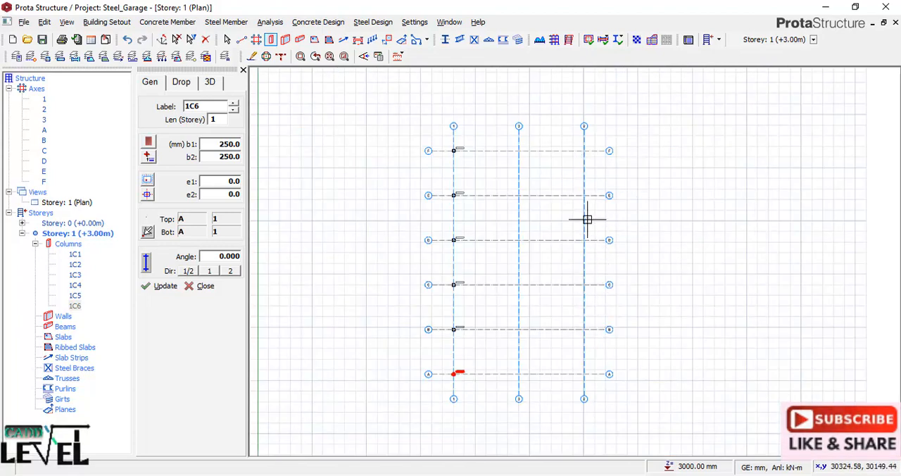
{"action": "scroll", "coordinate": [470, 380], "scroll_direction": "up", "scroll_amount": 2}
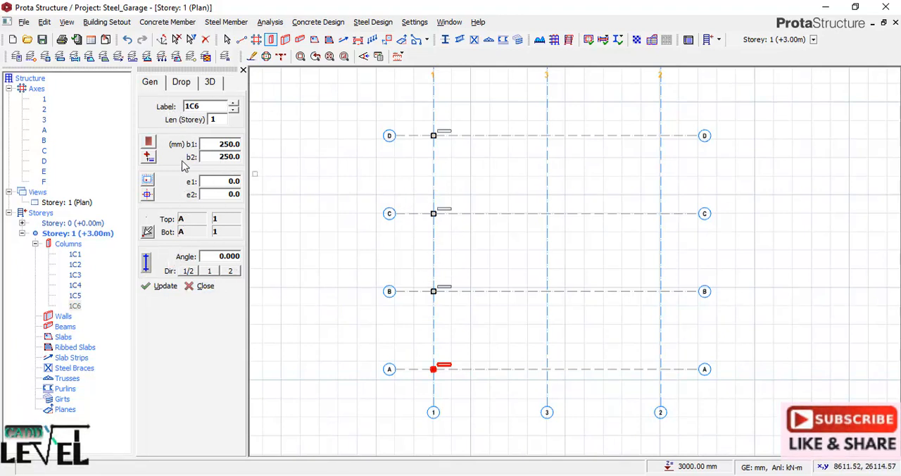
{"action": "left_click", "coordinate": [208, 83]}
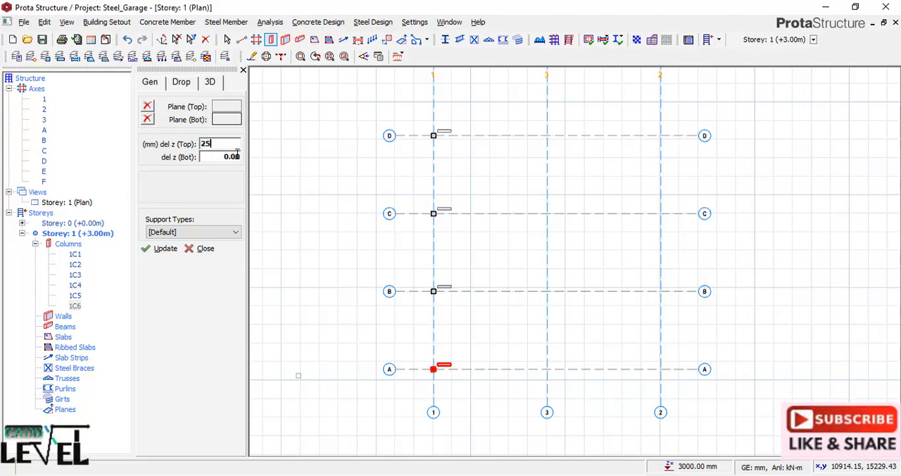
{"action": "scroll", "coordinate": [509, 330], "scroll_direction": "down", "scroll_amount": 3}
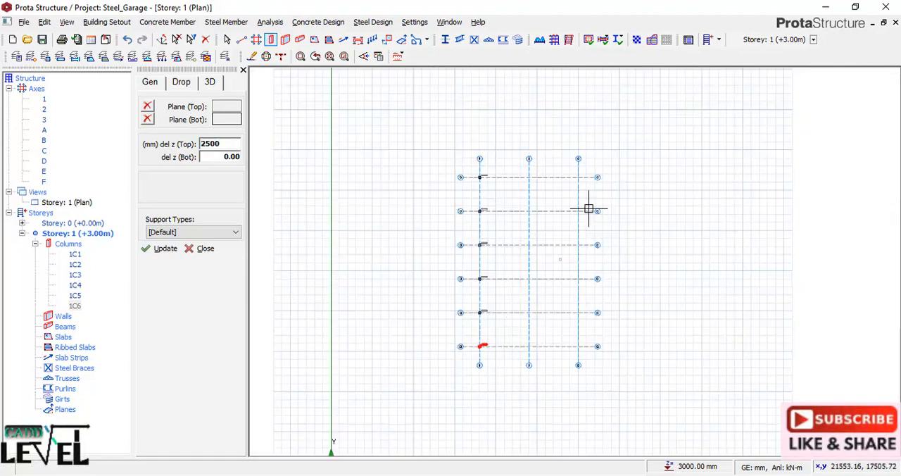
{"action": "left_click", "coordinate": [565, 170]}
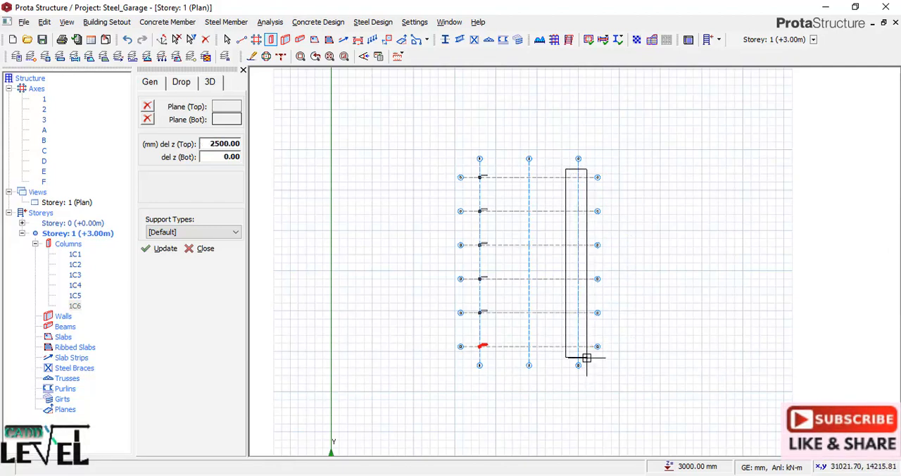
{"action": "left_click", "coordinate": [587, 358]}
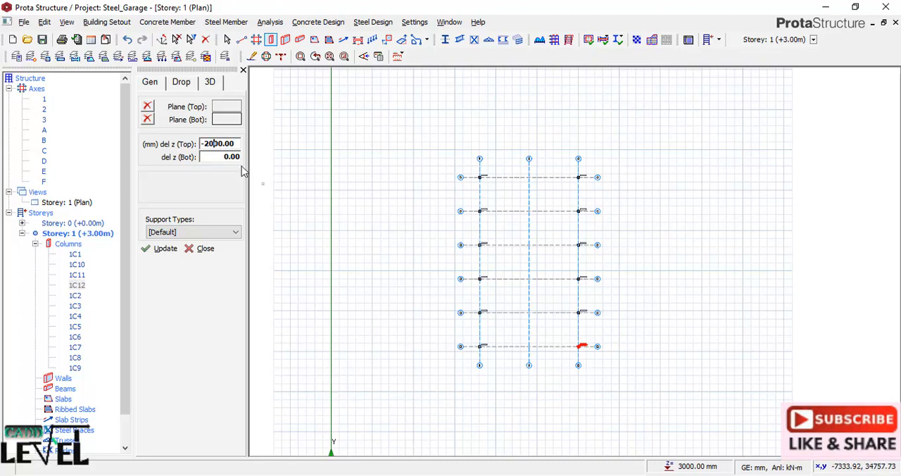
Place columns at all intersections of axis 3 with axes A to F, using a top level offset of -2000 mm.
{"action": "left_click", "coordinate": [517, 171]}
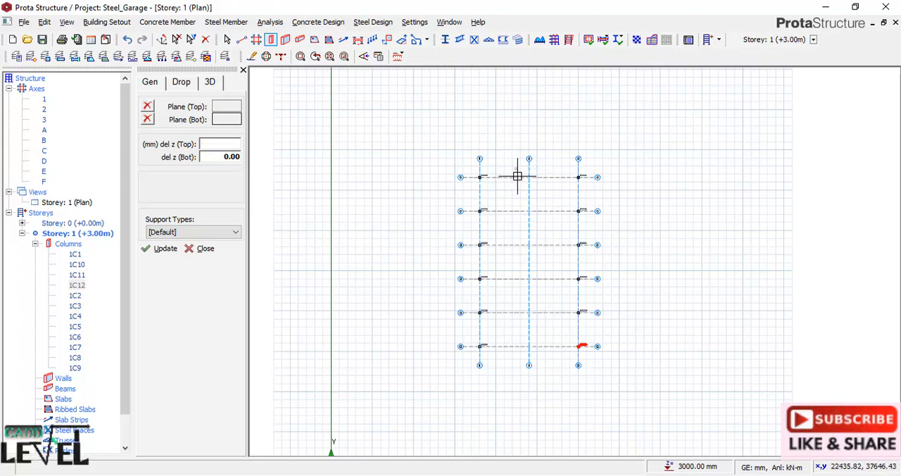
{"action": "left_click", "coordinate": [540, 357]}
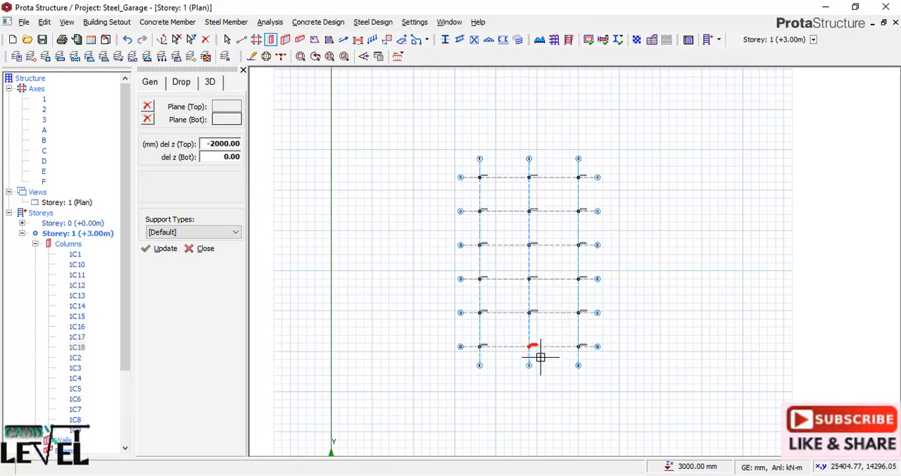
{"action": "left_click", "coordinate": [202, 249]}
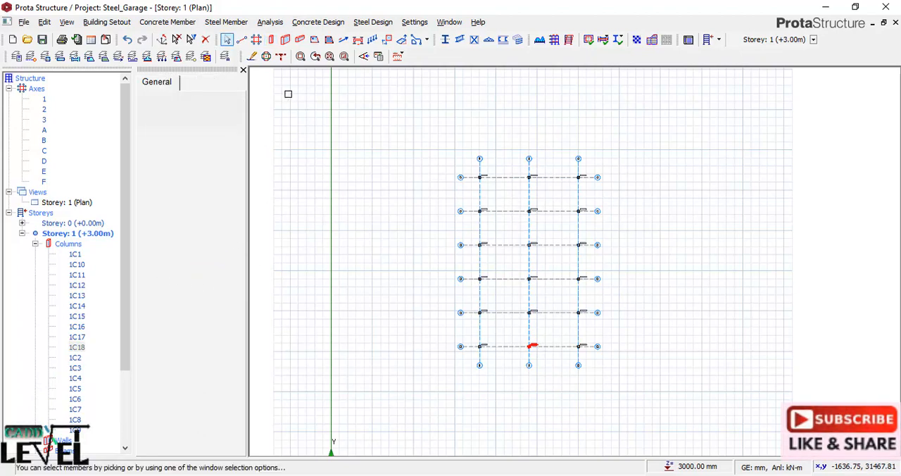
{"action": "left_click", "coordinate": [243, 71]}
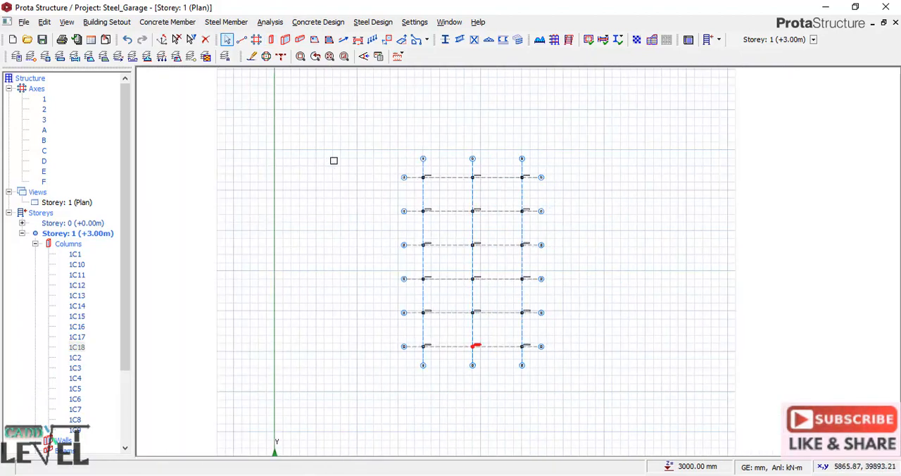
Switch the Storey 1 view from plan to 3D and collapse the axes list in the structure tree.
{"action": "left_click", "coordinate": [71, 202]}
{"action": "right_click", "coordinate": [90, 207]}
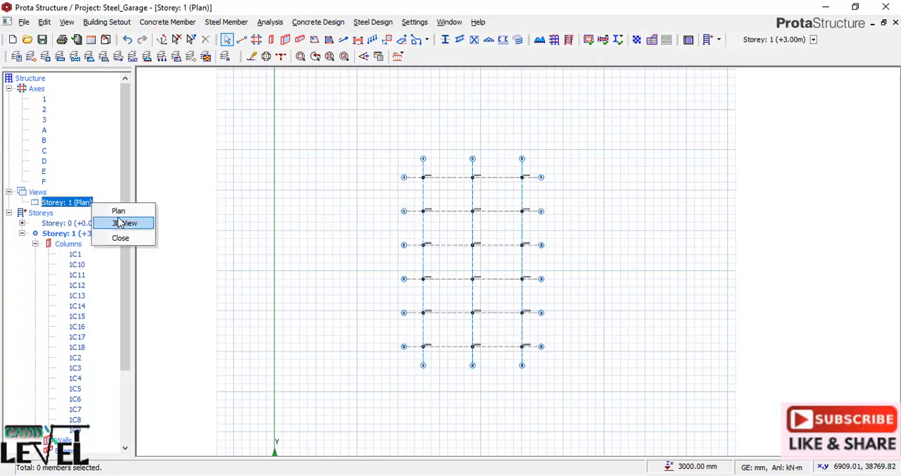
{"action": "left_click", "coordinate": [116, 223]}
{"action": "mouse_move", "coordinate": [495, 212]}
{"action": "middle_mouse_down"}
{"action": "mouse_move", "coordinate": [392, 322]}
{"action": "mouse_move", "coordinate": [483, 296]}
{"action": "mouse_move", "coordinate": [422, 295]}
{"action": "mouse_move", "coordinate": [531, 295]}
{"action": "mouse_move", "coordinate": [501, 303]}
{"action": "mouse_move", "coordinate": [622, 253]}
{"action": "middle_mouse_up"}
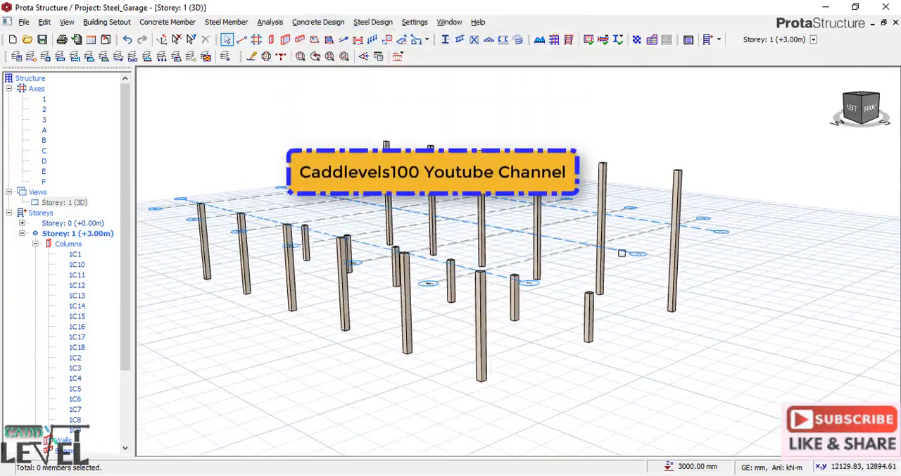
{"action": "left_click", "coordinate": [9, 89]}
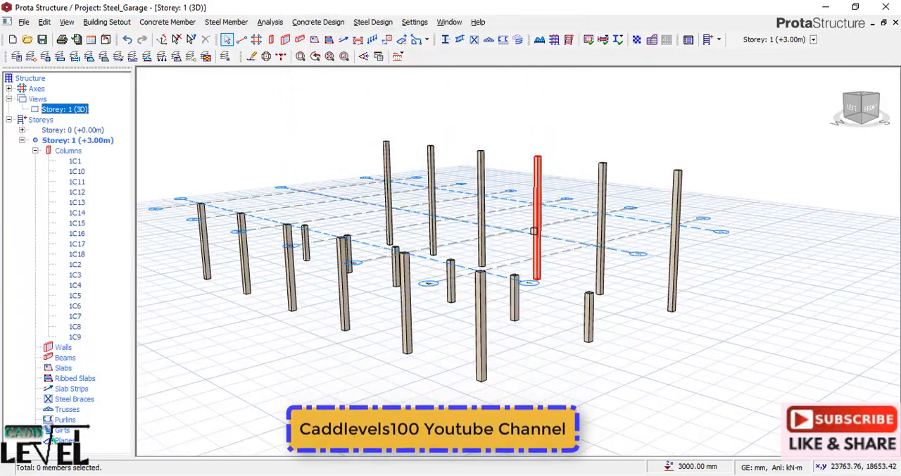
{"action": "scroll", "coordinate": [524, 243], "scroll_direction": "down", "scroll_amount": 2}
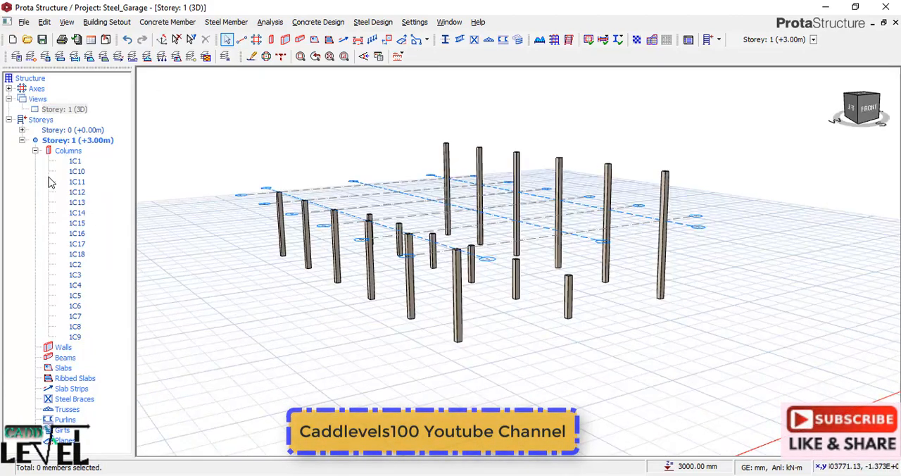
Set the foundation depth to 1100 mm in the storey settings and accept the change.
{"action": "left_click", "coordinate": [39, 121]}
{"action": "right_click", "coordinate": [37, 122]}
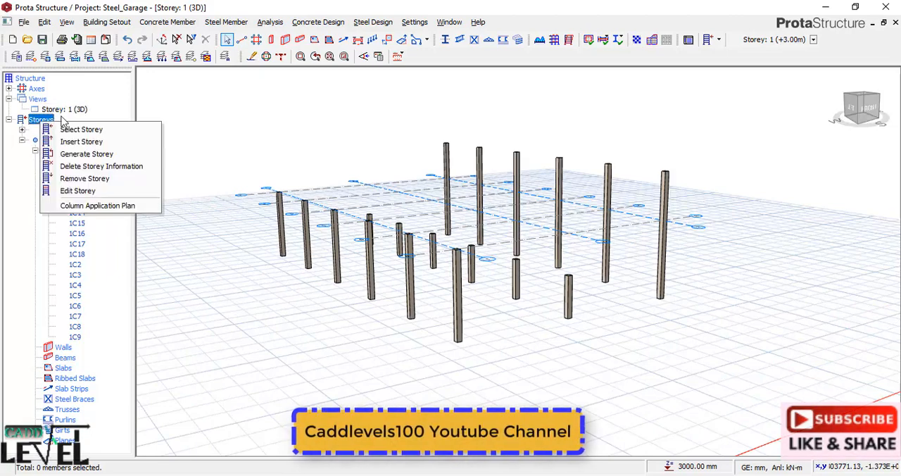
{"action": "left_click", "coordinate": [83, 192]}
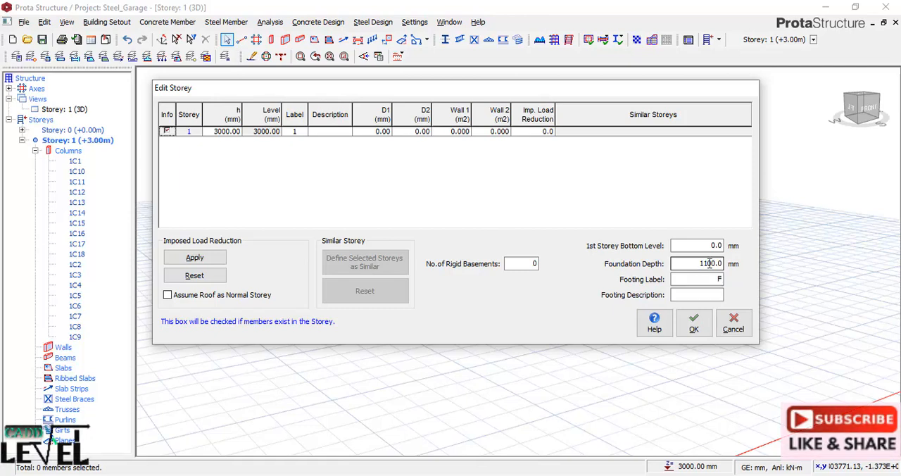
{"action": "left_click", "coordinate": [693, 324]}
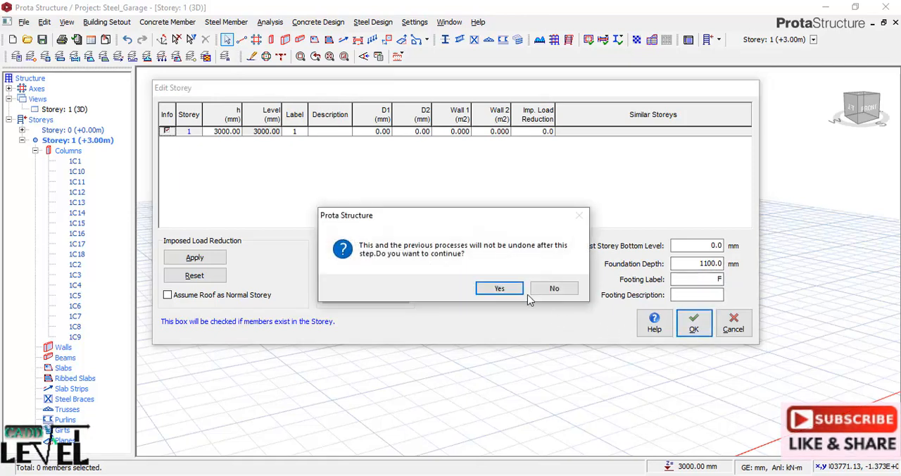
{"action": "left_click", "coordinate": [500, 289]}
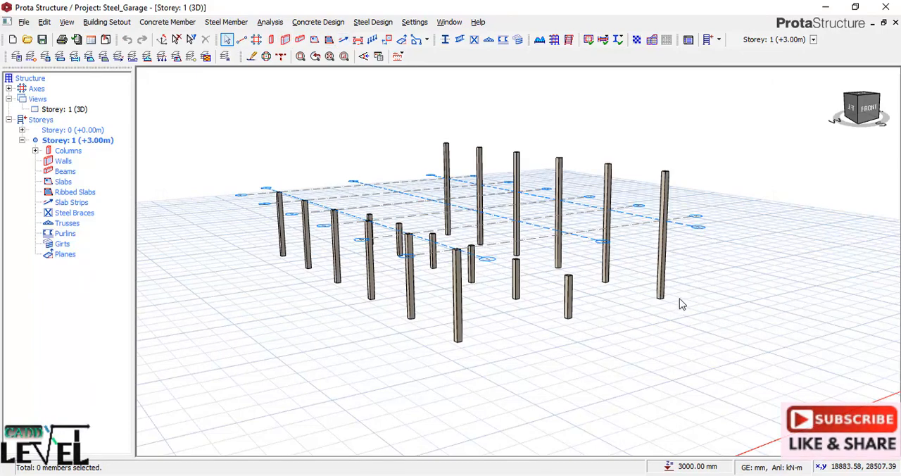
Insert beams 250 mm wide and 450 mm deep along axis 1 from axis A to axis F.
{"action": "left_click", "coordinate": [300, 40]}
{"action": "double_click", "coordinate": [215, 145]}
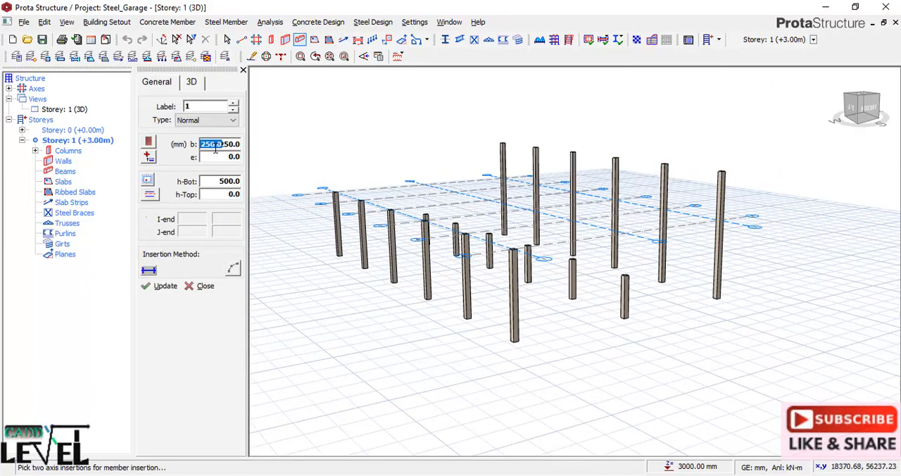
{"action": "double_click", "coordinate": [218, 182]}
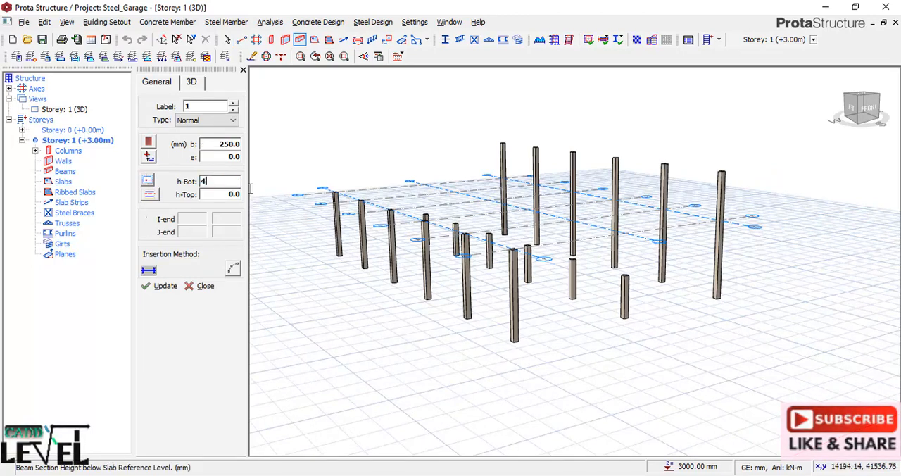
{"action": "type", "text": "450"}
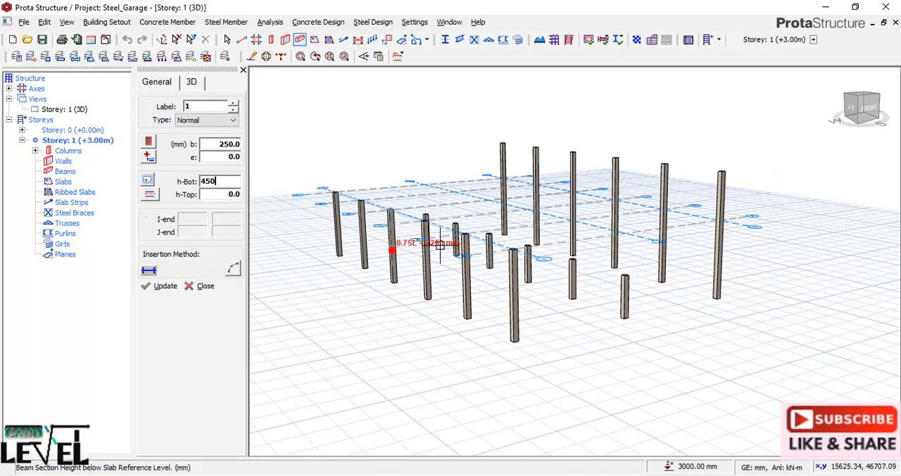
{"action": "scroll", "coordinate": [288, 200], "scroll_direction": "up", "scroll_amount": 1}
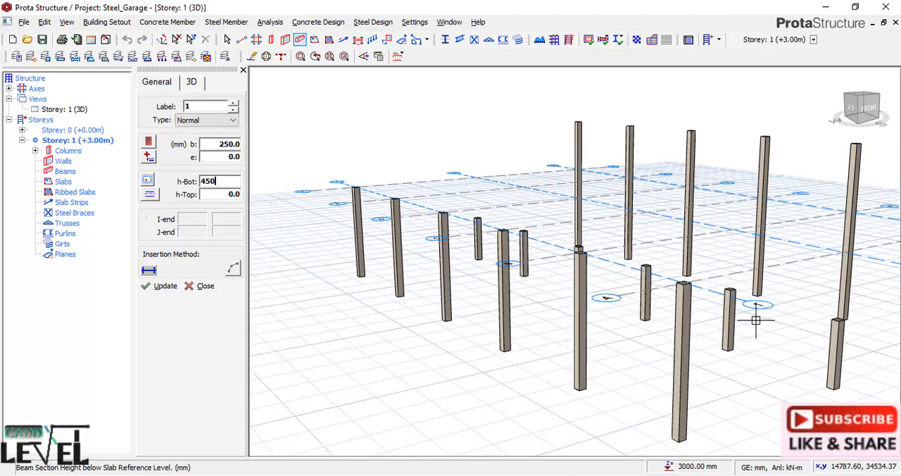
{"action": "left_click", "coordinate": [691, 282]}
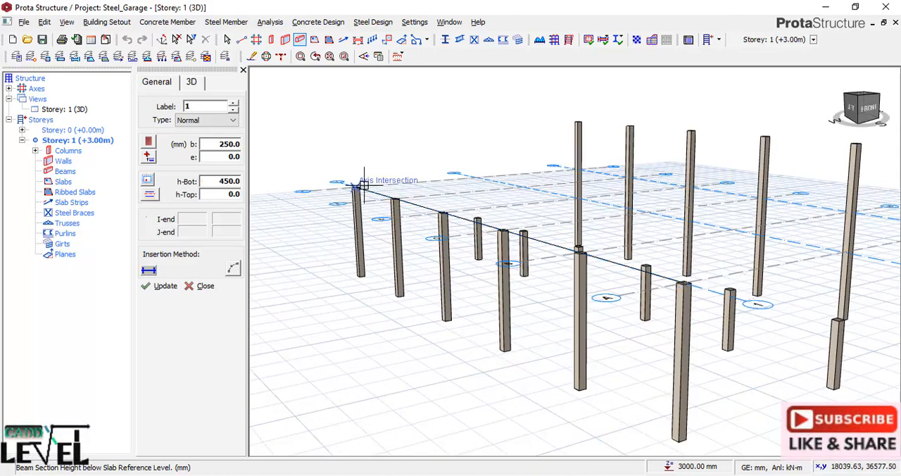
{"action": "left_click", "coordinate": [358, 182]}
Insert 250 x 450 mm beams along axis 2 from axis A to axis F at storey level.
{"action": "scroll", "coordinate": [457, 246], "scroll_direction": "down", "scroll_amount": 2}
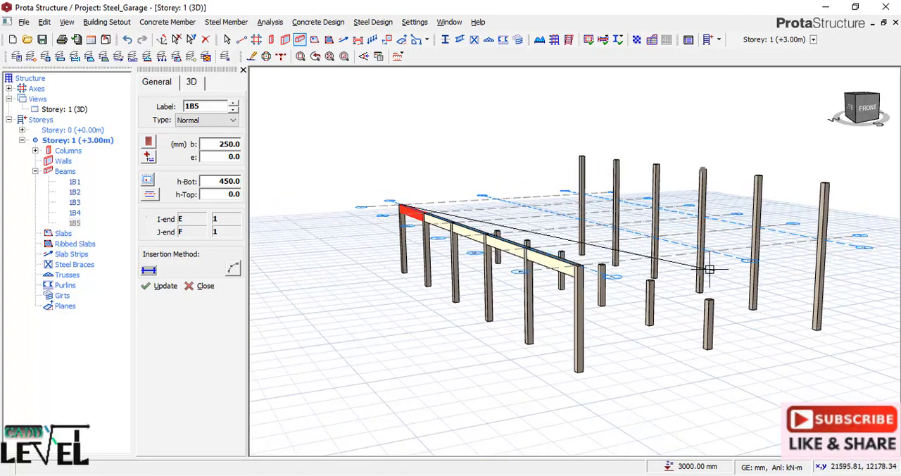
{"action": "mouse_move", "coordinate": [704, 271]}
{"action": "middle_mouse_down"}
{"action": "mouse_move", "coordinate": [614, 256]}
{"action": "mouse_move", "coordinate": [626, 262]}
{"action": "middle_mouse_up"}
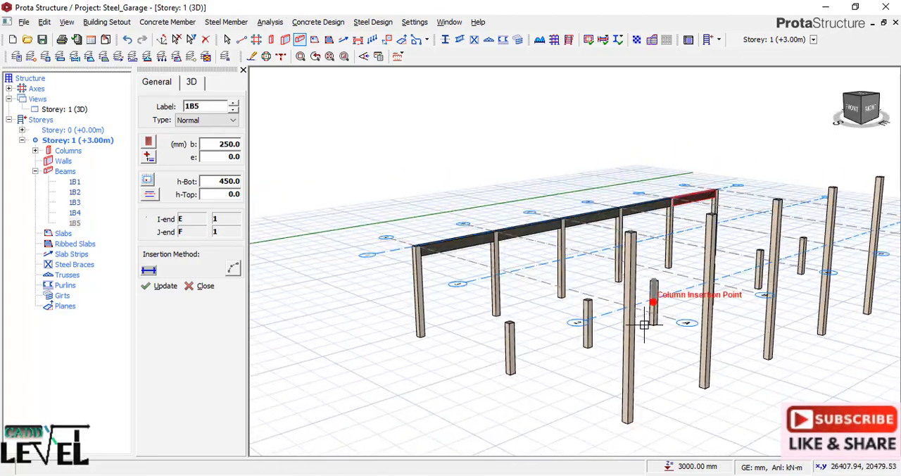
{"action": "scroll", "coordinate": [485, 390], "scroll_direction": "down", "scroll_amount": 3}
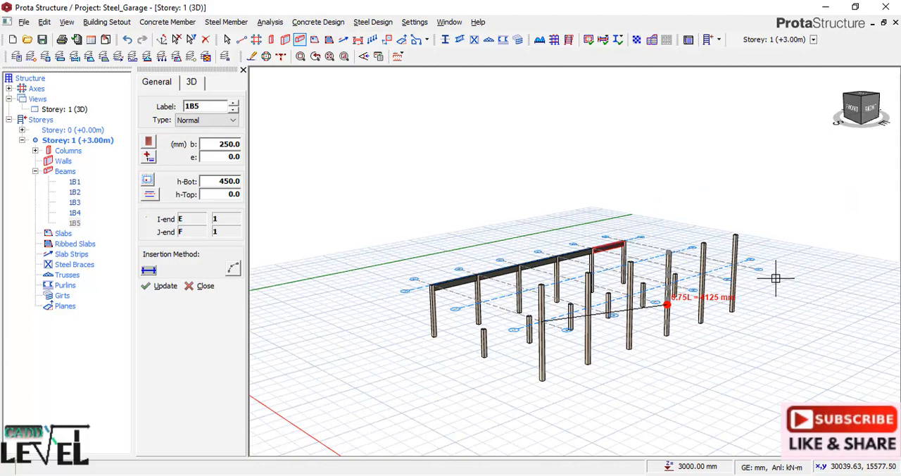
{"action": "left_click", "coordinate": [734, 264]}
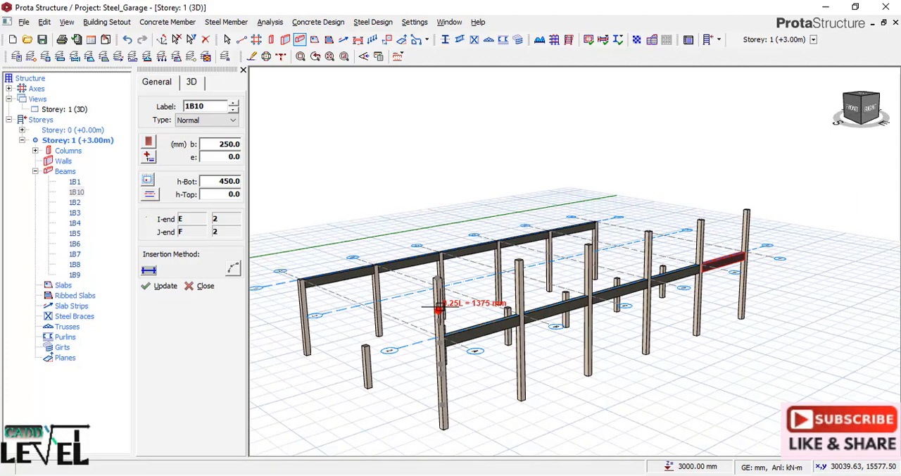
Insert an upper 250 x 450 mm beam on axis 2 between axes F and E, at the columns' 0.25L (1375 mm) points.
{"action": "mouse_move", "coordinate": [463, 267]}
{"action": "middle_mouse_down"}
{"action": "mouse_move", "coordinate": [467, 316]}
{"action": "mouse_move", "coordinate": [517, 301]}
{"action": "middle_mouse_up"}
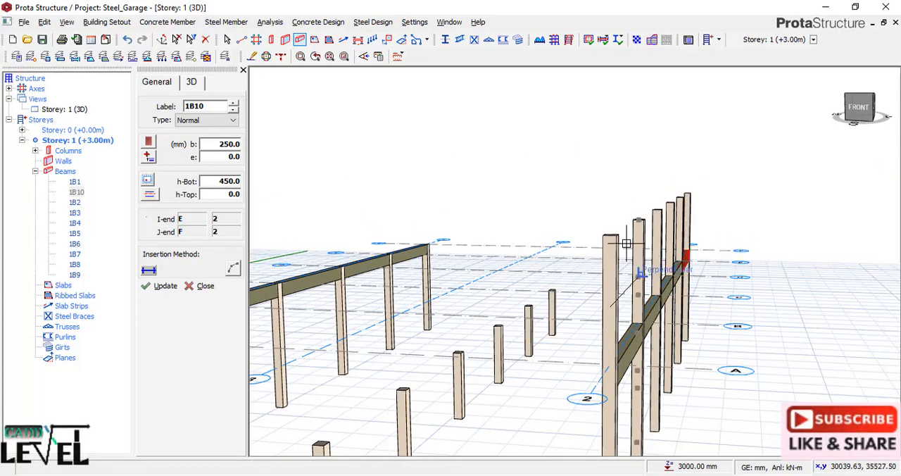
{"action": "middle_click_drag", "start_coordinate": [614, 242], "coordinate": [546, 238]}
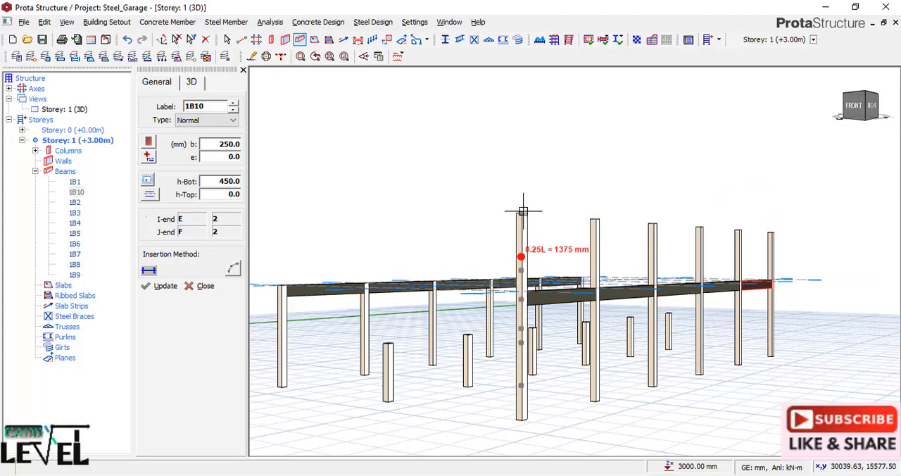
{"action": "middle_click_drag", "start_coordinate": [529, 224], "coordinate": [516, 267]}
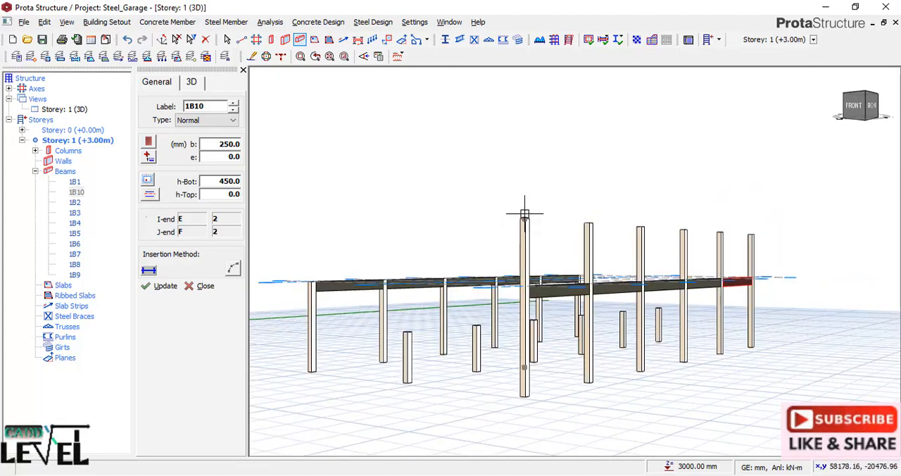
{"action": "middle_click_drag", "start_coordinate": [635, 217], "coordinate": [787, 207]}
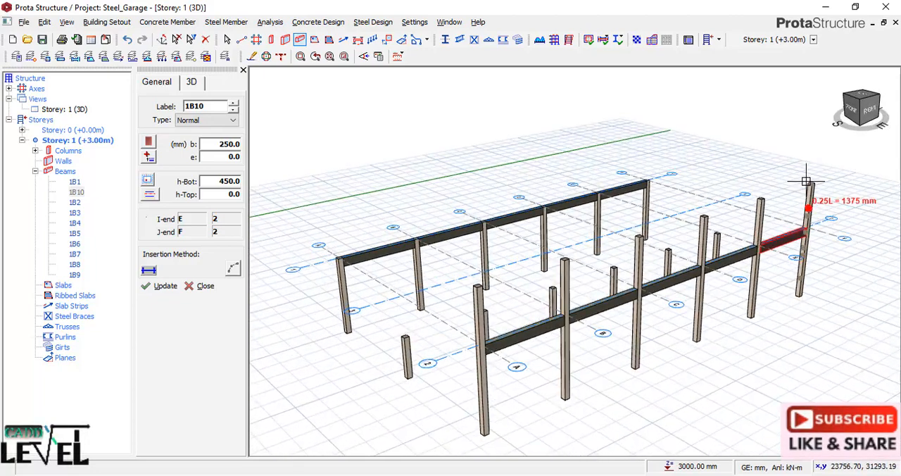
{"action": "scroll", "coordinate": [815, 181], "scroll_direction": "up", "scroll_amount": 4}
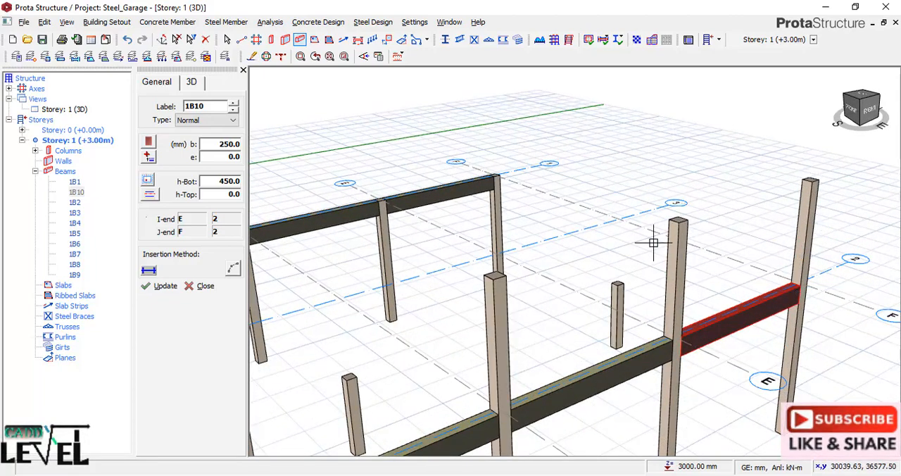
{"action": "left_click", "coordinate": [805, 239]}
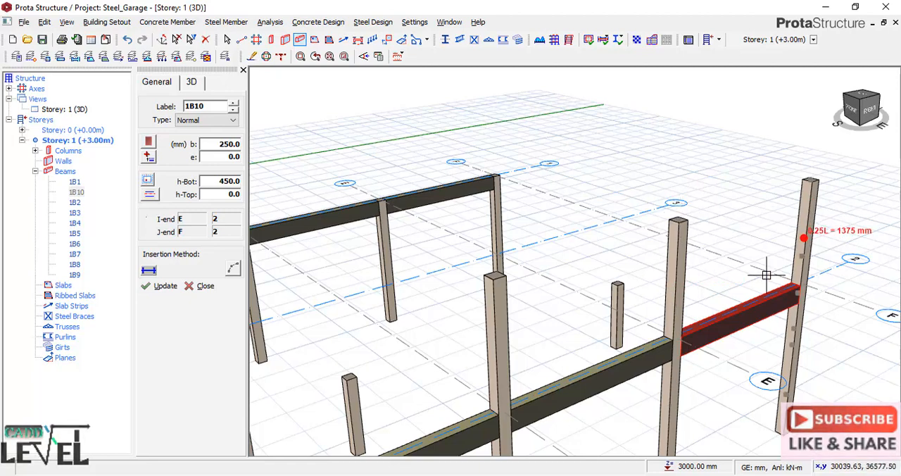
{"action": "left_click", "coordinate": [676, 292]}
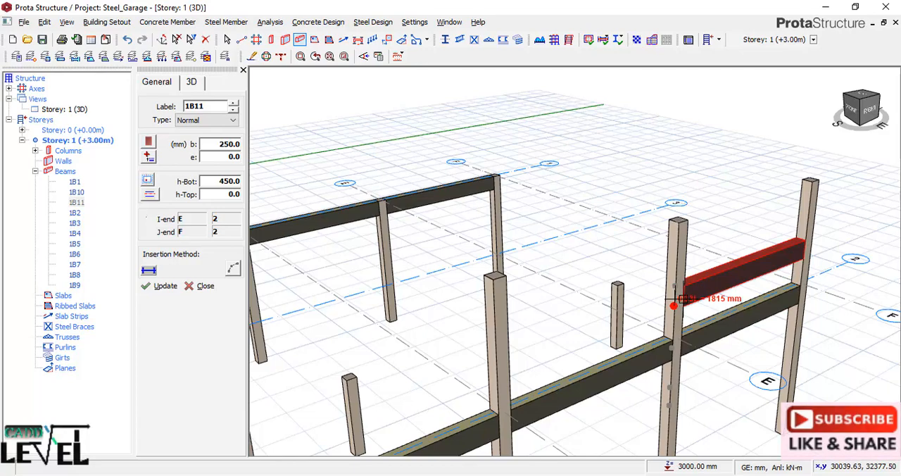
Continue the upper row of 250 x 450 mm beams along axis 2 from axis E to axis A and end beam insertion.
{"action": "left_click", "coordinate": [501, 356]}
{"action": "scroll", "coordinate": [728, 245], "scroll_direction": "down", "scroll_amount": 4}
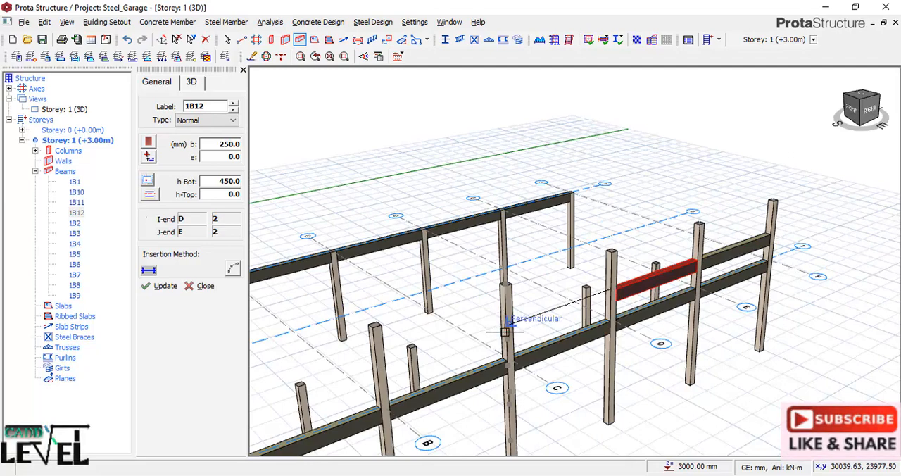
{"action": "left_click", "coordinate": [505, 327]}
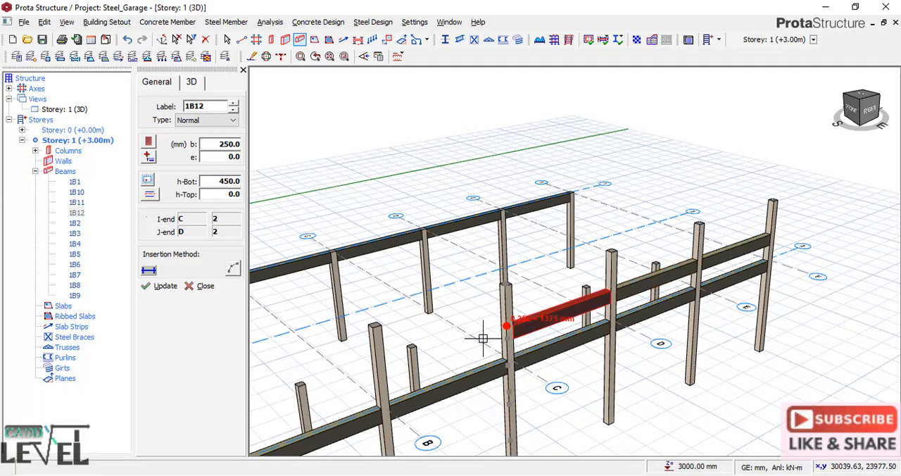
{"action": "left_click", "coordinate": [381, 368]}
{"action": "scroll", "coordinate": [366, 368], "scroll_direction": "down", "scroll_amount": 3}
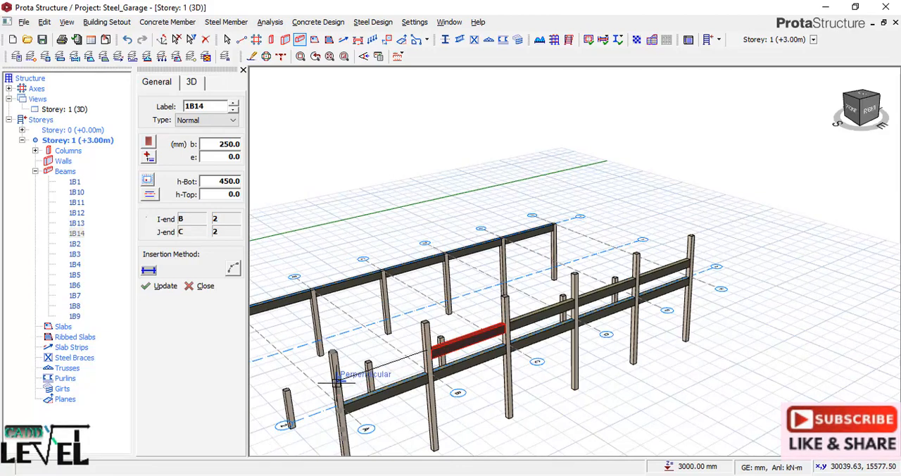
{"action": "left_click", "coordinate": [337, 380]}
{"action": "scroll", "coordinate": [338, 381], "scroll_direction": "down", "scroll_amount": 2}
{"action": "scroll", "coordinate": [397, 364], "scroll_direction": "up", "scroll_amount": 2}
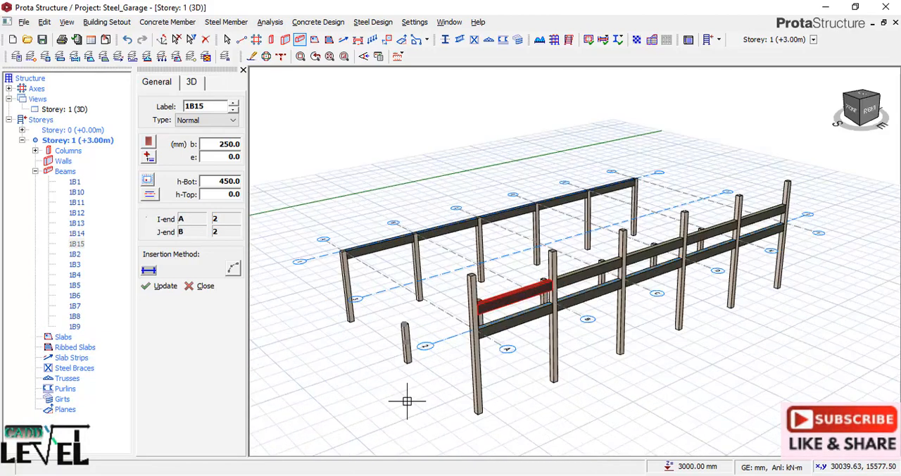
{"action": "scroll", "coordinate": [466, 302], "scroll_direction": "up", "scroll_amount": 2}
{"action": "scroll", "coordinate": [467, 302], "scroll_direction": "down", "scroll_amount": 1}
{"action": "left_click", "coordinate": [188, 286]}
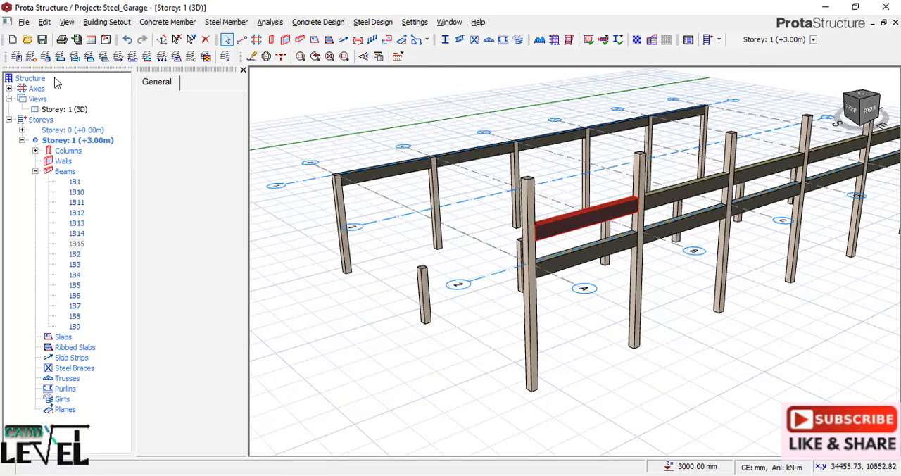
{"action": "left_click", "coordinate": [243, 72]}
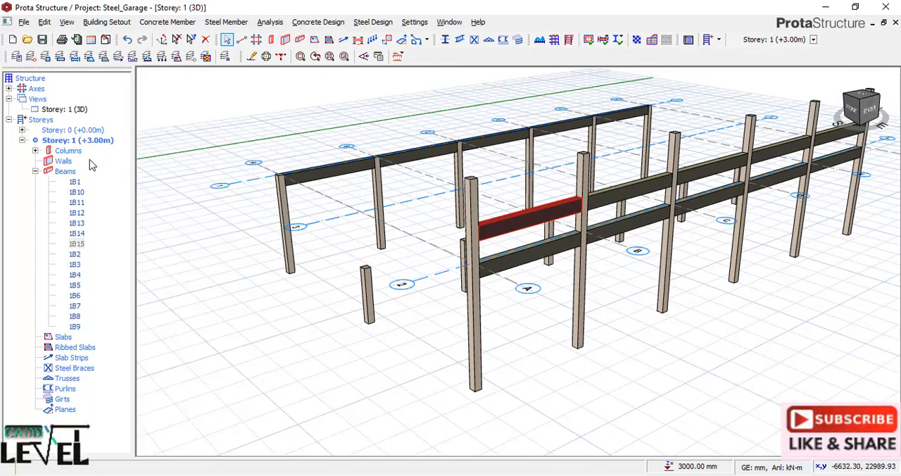
Make Storey 0 active and insert 250 x 450 mm ground beams along axis A from axis 1 to axis 2.
{"action": "double_click", "coordinate": [70, 130]}
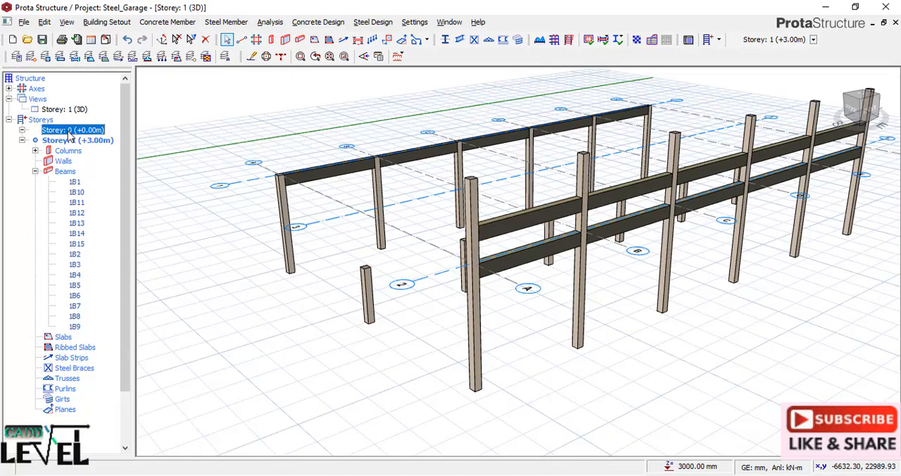
{"action": "scroll", "coordinate": [290, 376], "scroll_direction": "up", "scroll_amount": 2}
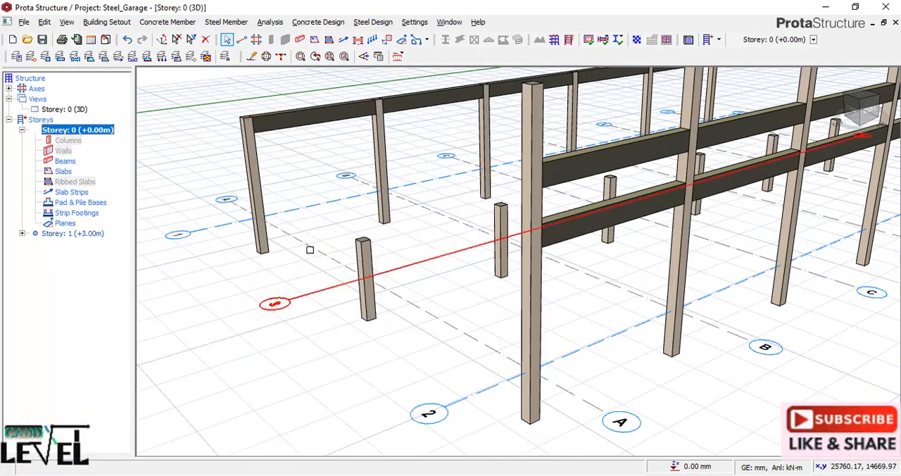
{"action": "left_click", "coordinate": [293, 124]}
{"action": "right_click", "coordinate": [293, 124]}
{"action": "left_click", "coordinate": [352, 132]}
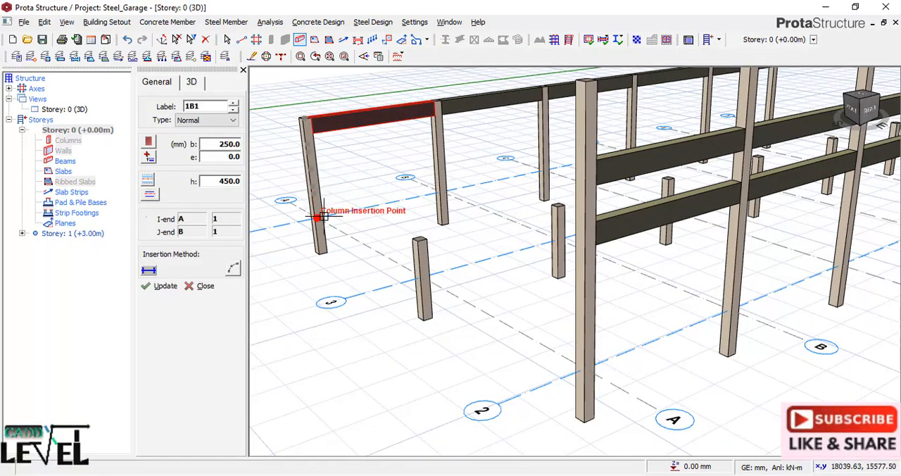
{"action": "left_click", "coordinate": [318, 217]}
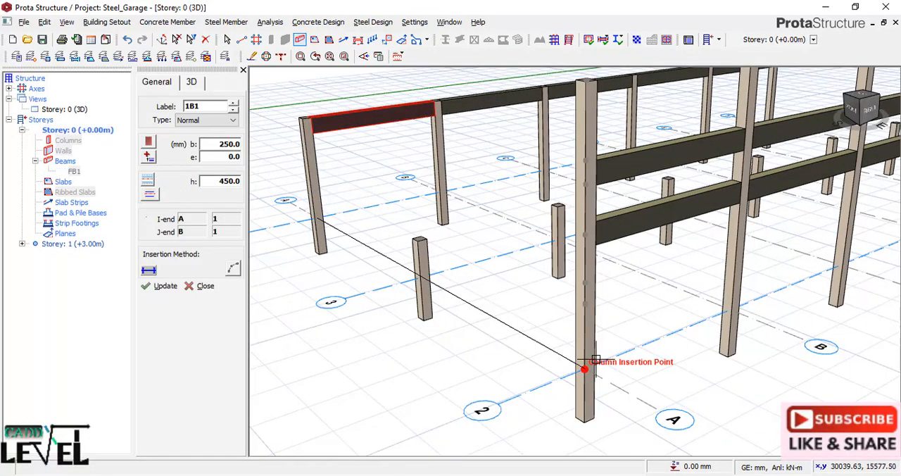
{"action": "left_click", "coordinate": [595, 360]}
{"action": "scroll", "coordinate": [422, 359], "scroll_direction": "down", "scroll_amount": 5}
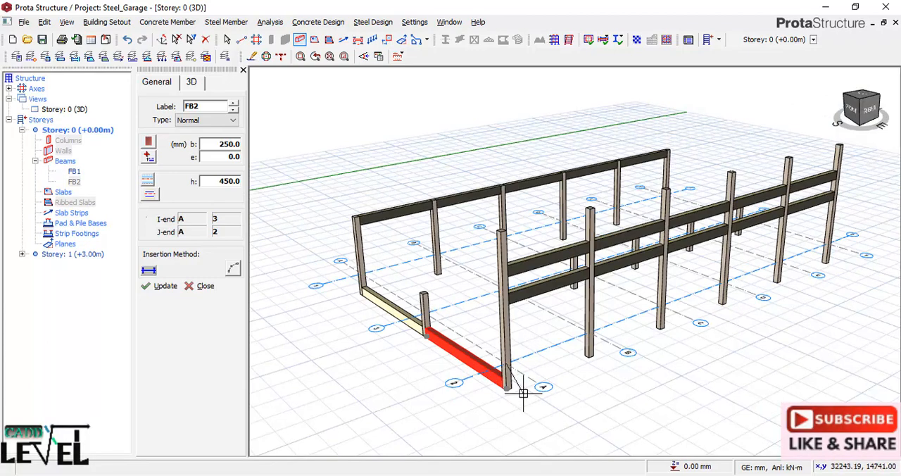
{"action": "scroll", "coordinate": [470, 392], "scroll_direction": "up", "scroll_amount": 2}
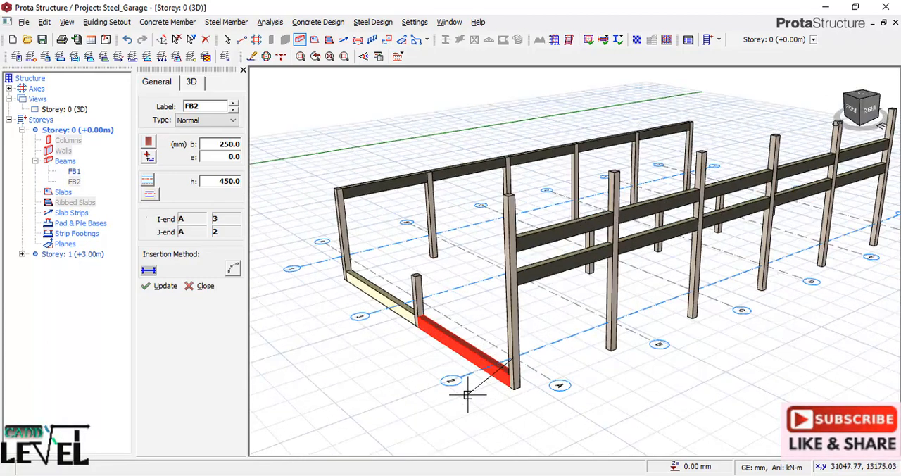
{"action": "scroll", "coordinate": [468, 394], "scroll_direction": "up", "scroll_amount": 1}
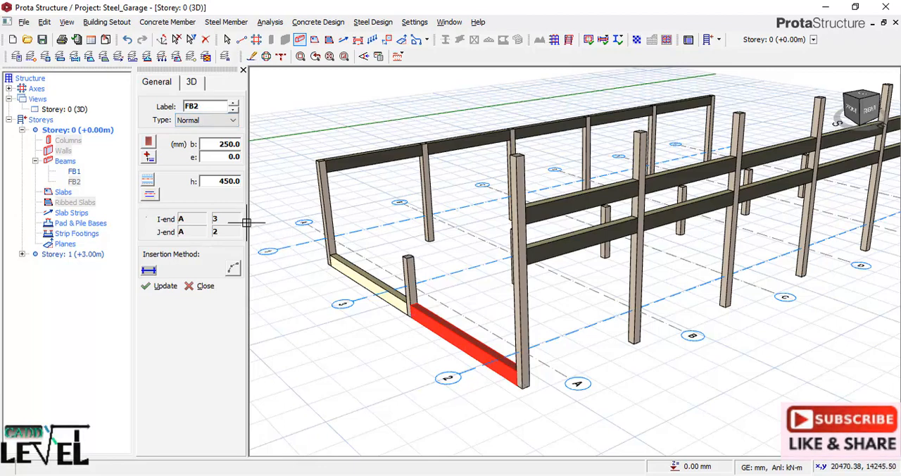
{"action": "key", "text": "Escape"}
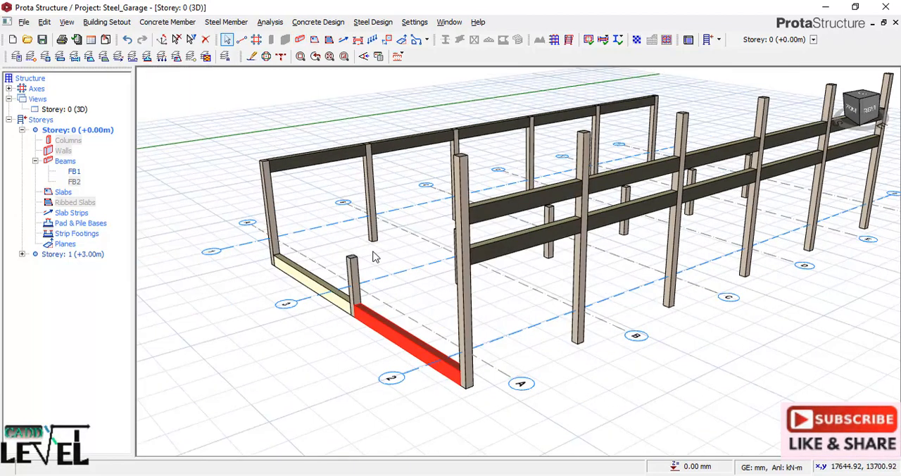
Select both ground beams on axis A and open their member summary table.
{"action": "scroll", "coordinate": [374, 258], "scroll_direction": "up", "scroll_amount": 2}
{"action": "scroll", "coordinate": [371, 261], "scroll_direction": "down", "scroll_amount": 1}
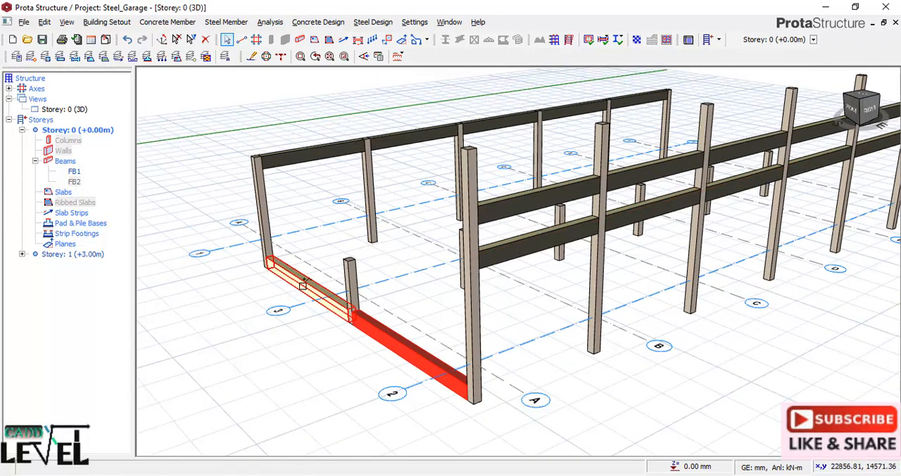
{"action": "left_click", "coordinate": [303, 285]}
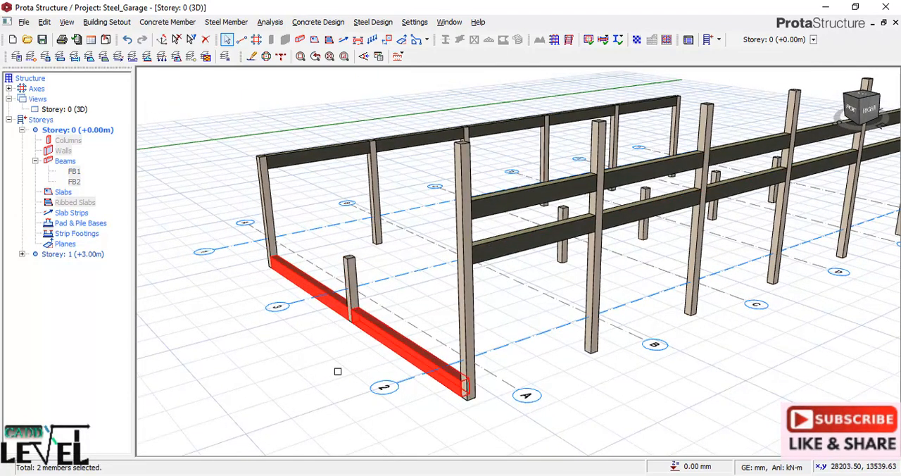
{"action": "right_click", "coordinate": [320, 160]}
{"action": "left_click", "coordinate": [366, 168]}
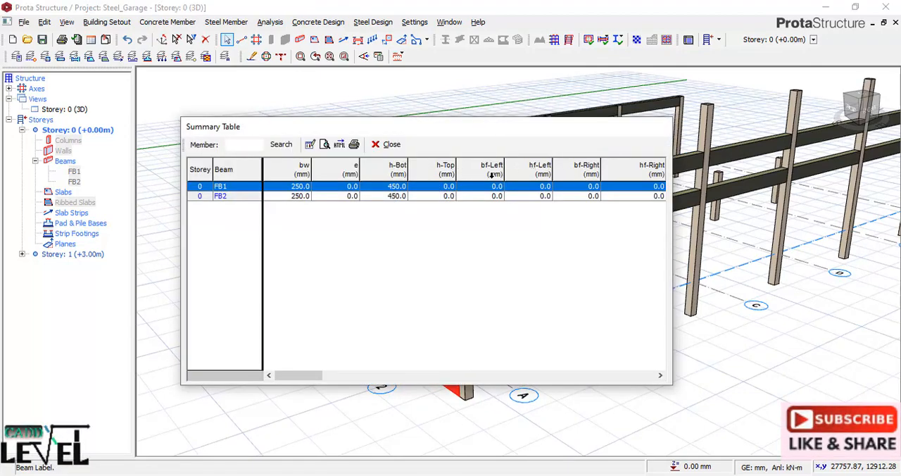
Set dZ-Right to 650 mm for both ground beams on axis A in the summary table, and close the table.
{"action": "left_click", "coordinate": [544, 165]}
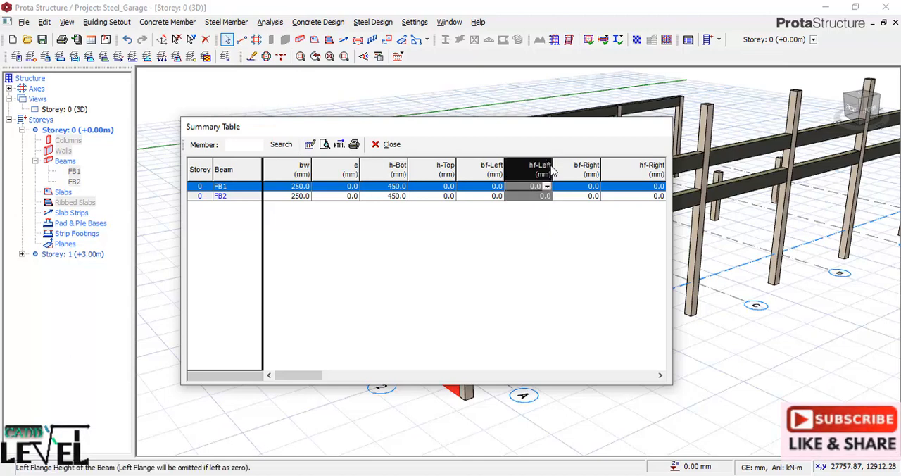
{"action": "left_click_drag", "start_coordinate": [289, 376], "coordinate": [631, 366]}
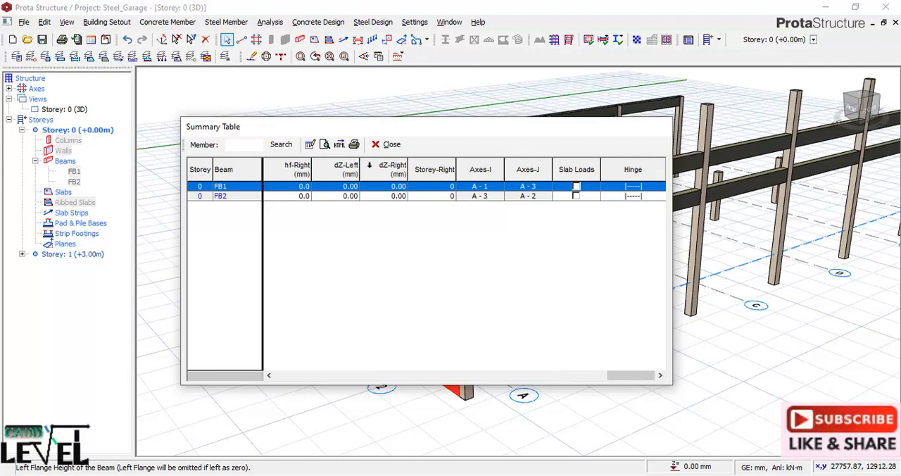
{"action": "left_click", "coordinate": [386, 169]}
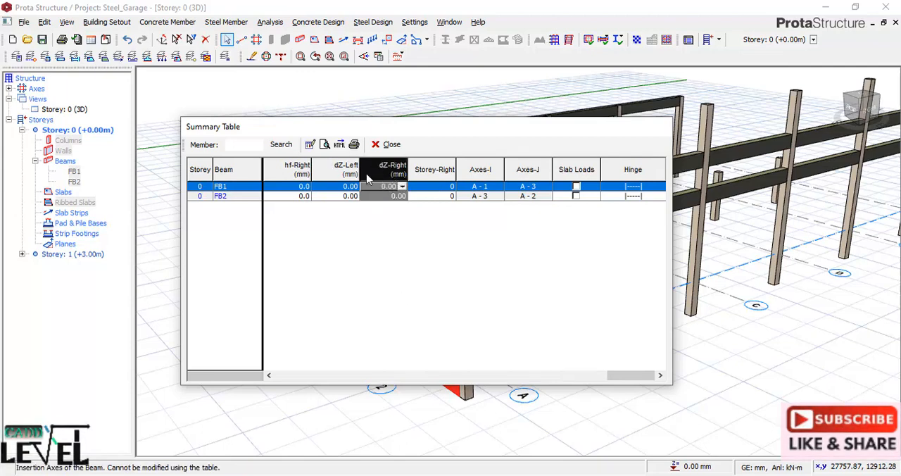
{"action": "left_click", "coordinate": [309, 145]}
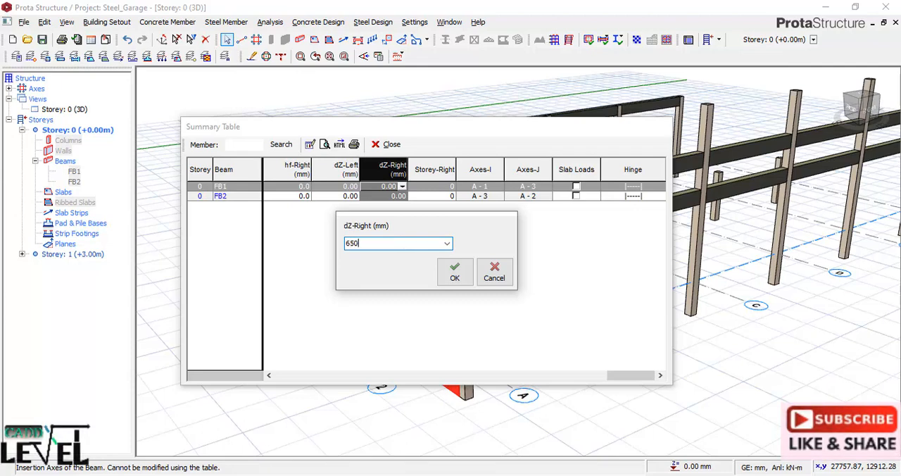
{"action": "left_click", "coordinate": [463, 282]}
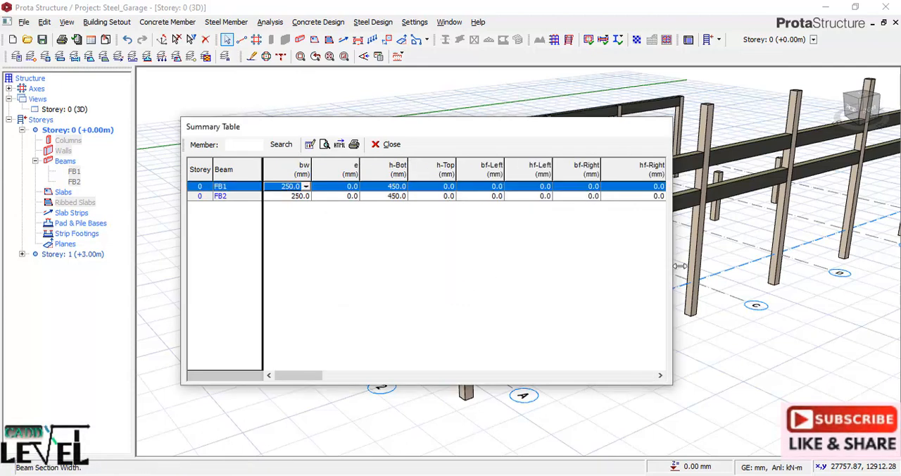
{"action": "left_click", "coordinate": [386, 144]}
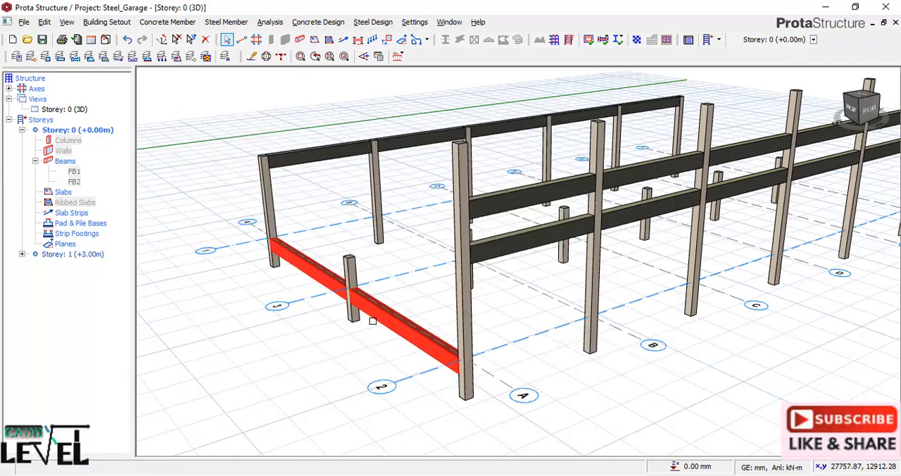
Load an axis A ground beam's properties and insert matching 250 x 450 mm ground beams along axes 2, F, 1 and 3.
{"action": "scroll", "coordinate": [367, 327], "scroll_direction": "down", "scroll_amount": 2}
{"action": "scroll", "coordinate": [415, 321], "scroll_direction": "up", "scroll_amount": 4}
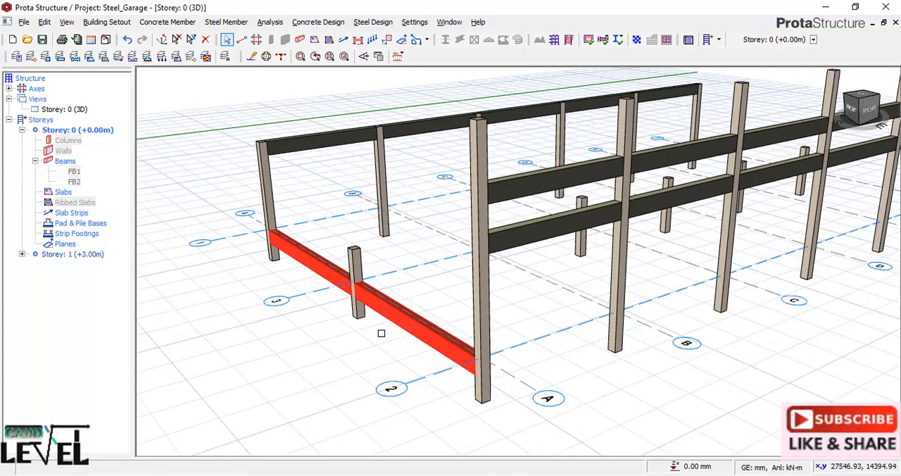
{"action": "left_click", "coordinate": [403, 316]}
{"action": "right_click", "coordinate": [400, 317]}
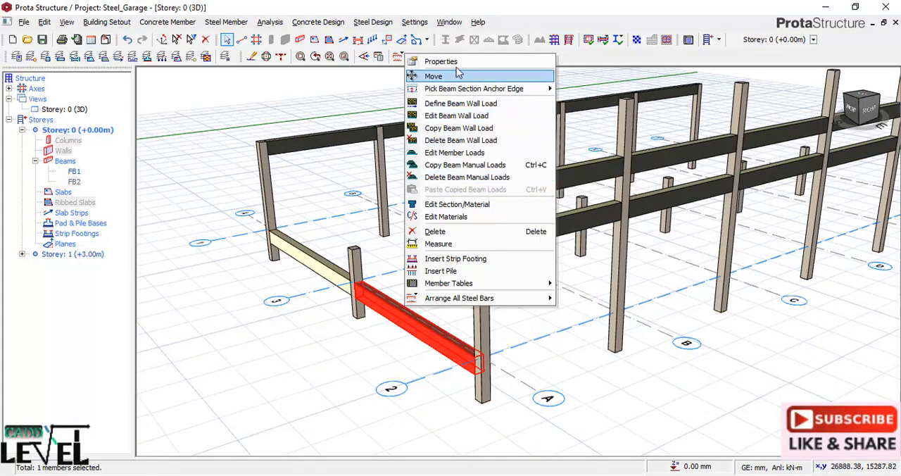
{"action": "left_click", "coordinate": [433, 75]}
{"action": "scroll", "coordinate": [382, 282], "scroll_direction": "down", "scroll_amount": 2}
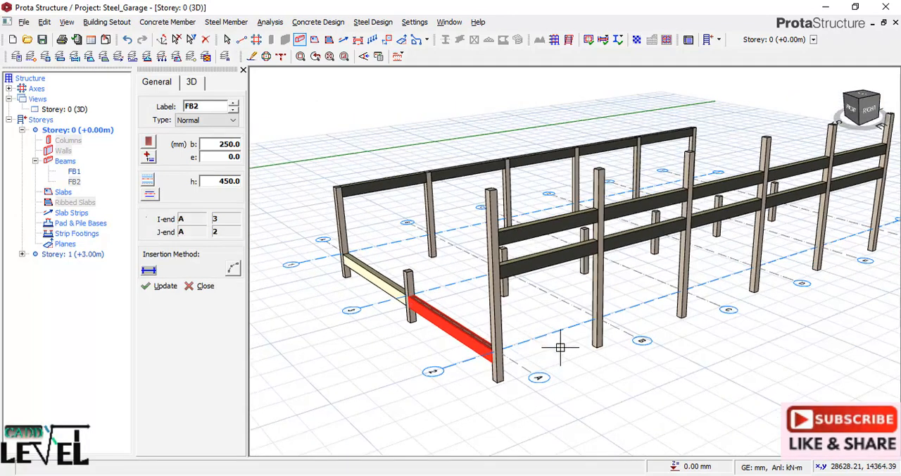
{"action": "scroll", "coordinate": [439, 368], "scroll_direction": "down", "scroll_amount": 1}
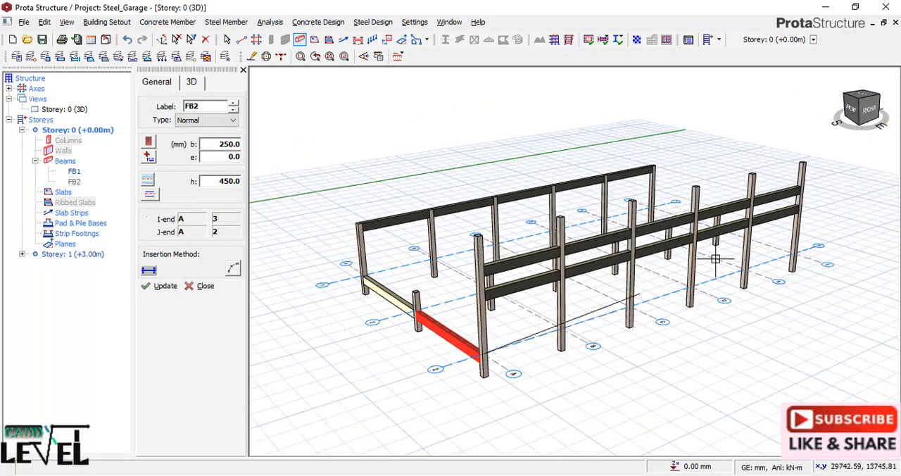
{"action": "left_click", "coordinate": [792, 252]}
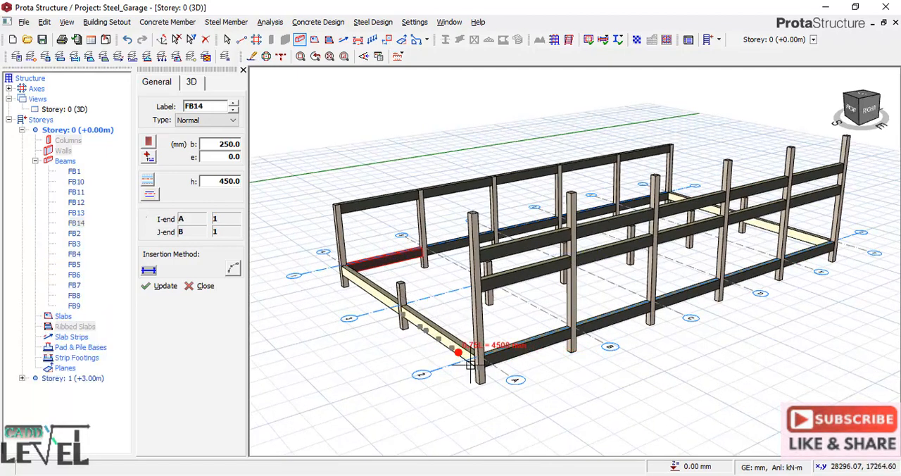
{"action": "middle_click_drag", "start_coordinate": [397, 350], "coordinate": [474, 346]}
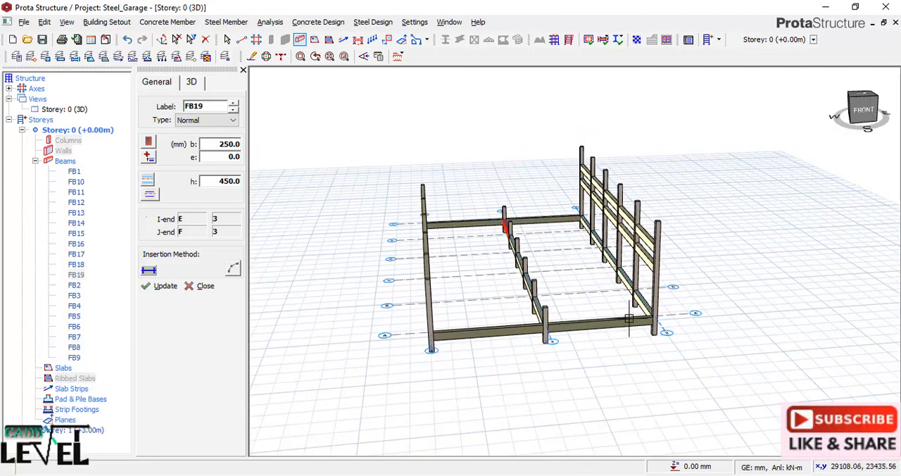
Insert 250 x 450 mm ground beams along axis B from axis 1 to axis 2.
{"action": "middle_click_drag", "start_coordinate": [556, 331], "coordinate": [496, 289]}
{"action": "scroll", "coordinate": [499, 292], "scroll_direction": "up", "scroll_amount": 3}
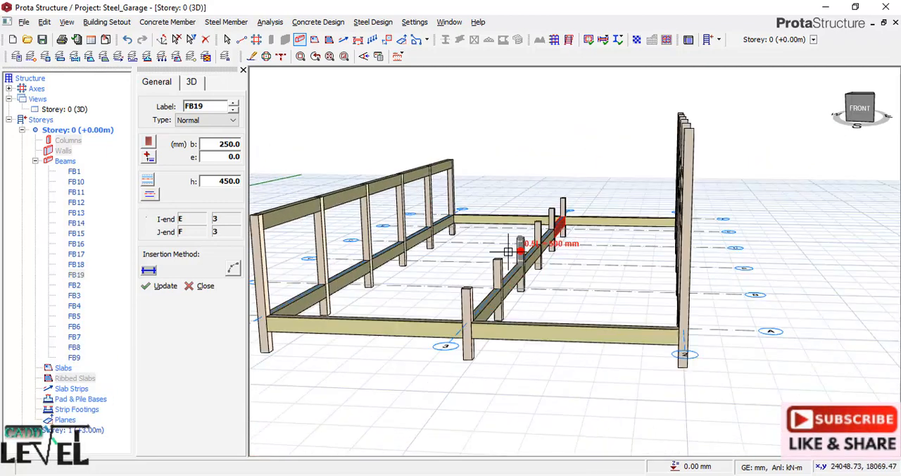
{"action": "left_click", "coordinate": [329, 287]}
{"action": "middle_click_drag", "start_coordinate": [592, 321], "coordinate": [616, 329]}
{"action": "left_click", "coordinate": [683, 292]}
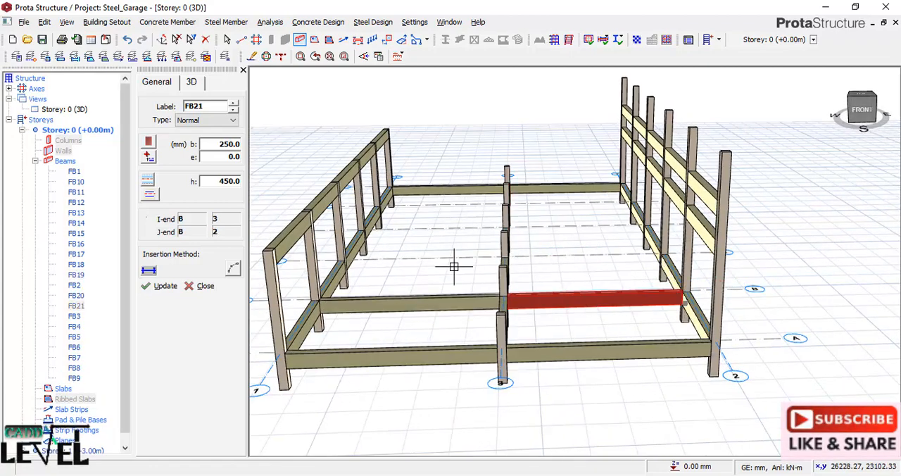
Insert 250 x 450 mm ground beams along axis C from axis 1 to axis 2.
{"action": "left_click", "coordinate": [342, 262]}
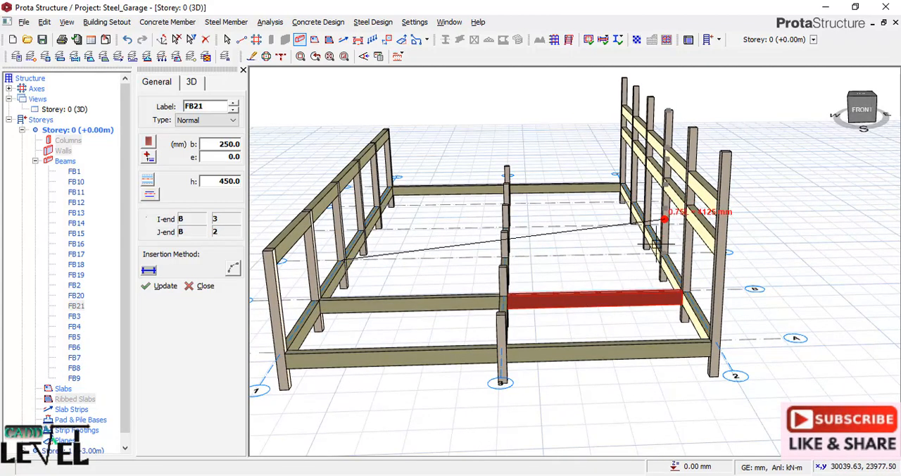
{"action": "scroll", "coordinate": [617, 264], "scroll_direction": "up", "scroll_amount": 3}
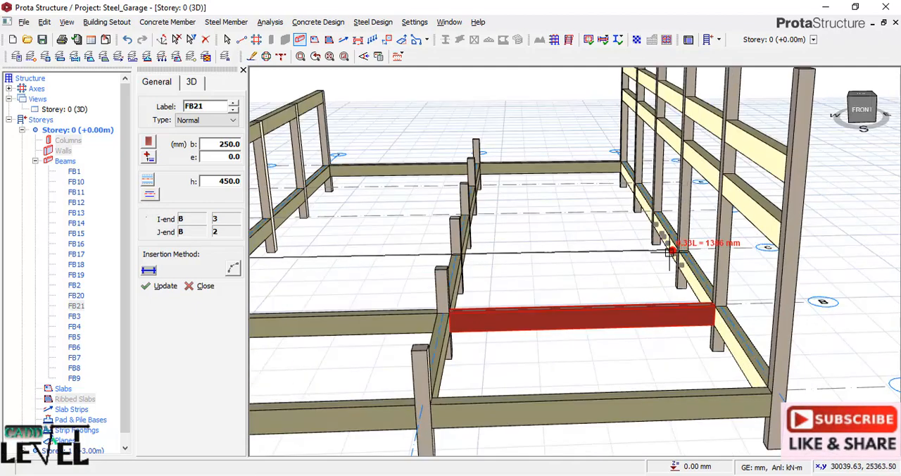
{"action": "scroll", "coordinate": [658, 257], "scroll_direction": "up", "scroll_amount": 1}
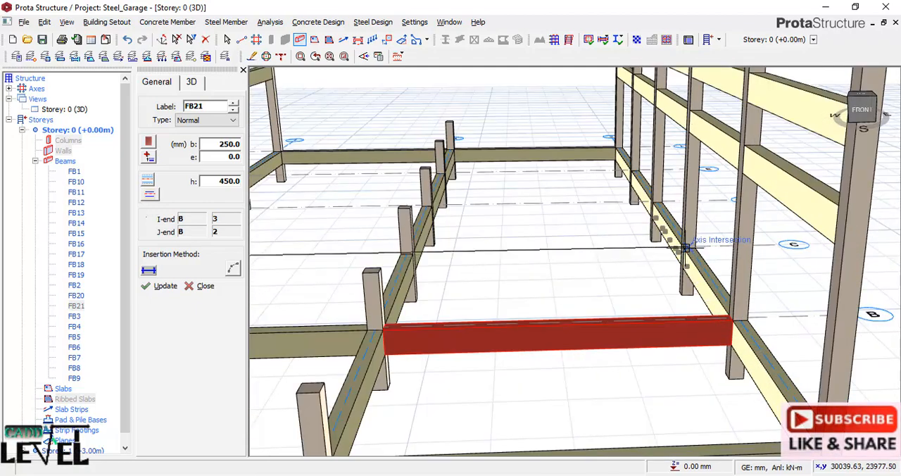
{"action": "left_click", "coordinate": [683, 249]}
{"action": "scroll", "coordinate": [712, 267], "scroll_direction": "down", "scroll_amount": 2}
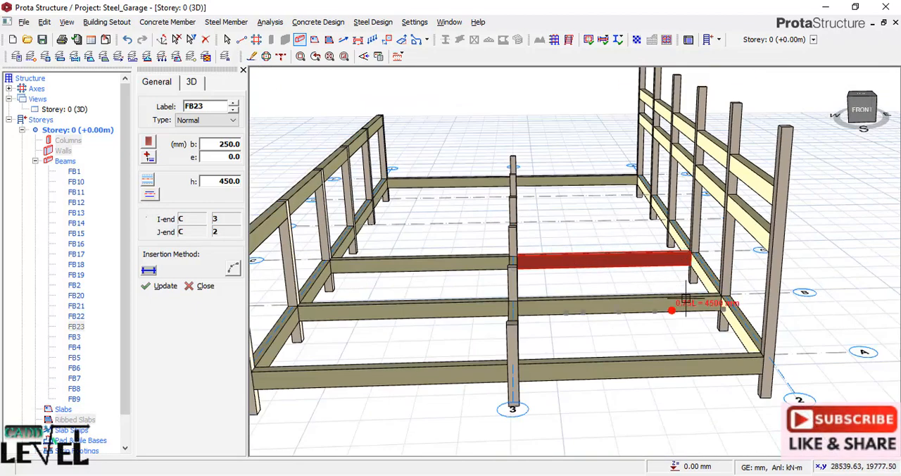
Insert 250 x 450 mm ground beams along axis D from axis 1 to axis 2.
{"action": "middle_click_drag", "start_coordinate": [693, 304], "coordinate": [666, 316]}
{"action": "left_click", "coordinate": [467, 183]}
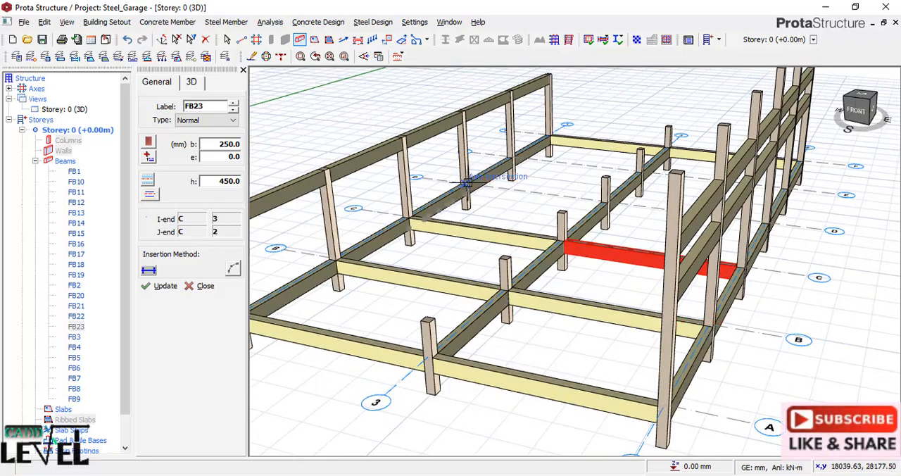
{"action": "left_click", "coordinate": [767, 224]}
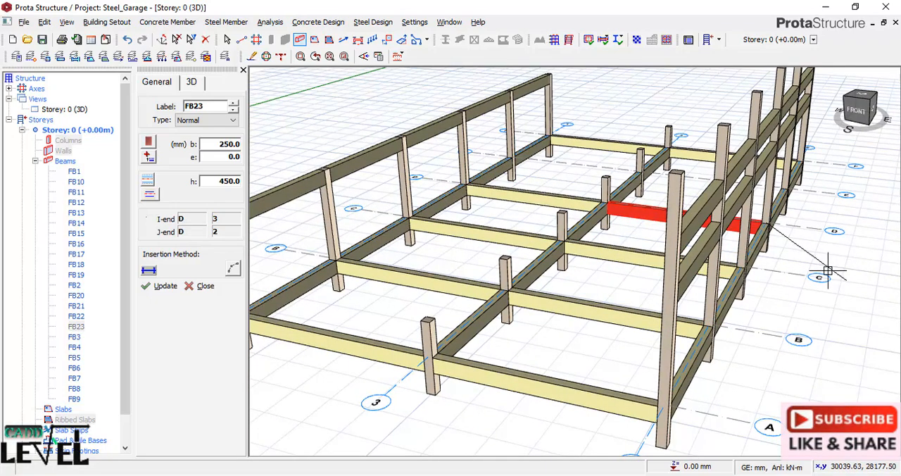
Insert 250 x 450 mm ground beams along axis E from axis 1 to axis 2 and end beam insertion.
{"action": "left_click", "coordinate": [513, 158]}
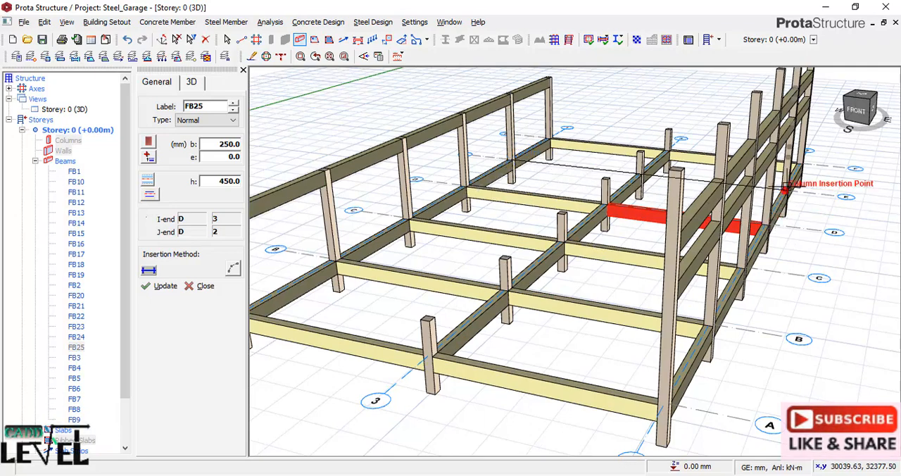
{"action": "left_click", "coordinate": [777, 191]}
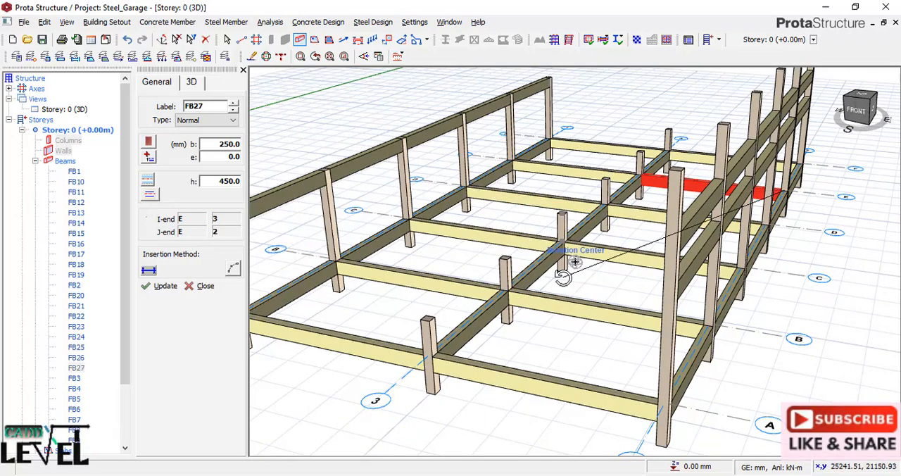
{"action": "right_click", "coordinate": [566, 277]}
{"action": "scroll", "coordinate": [590, 320], "scroll_direction": "down", "scroll_amount": 2}
{"action": "mouse_move", "coordinate": [606, 353]}
{"action": "middle_mouse_down"}
{"action": "mouse_move", "coordinate": [513, 352]}
{"action": "mouse_move", "coordinate": [670, 328]}
{"action": "mouse_move", "coordinate": [619, 348]}
{"action": "mouse_move", "coordinate": [555, 321]}
{"action": "mouse_move", "coordinate": [583, 362]}
{"action": "mouse_move", "coordinate": [622, 369]}
{"action": "mouse_move", "coordinate": [664, 336]}
{"action": "mouse_move", "coordinate": [678, 346]}
{"action": "middle_mouse_up"}
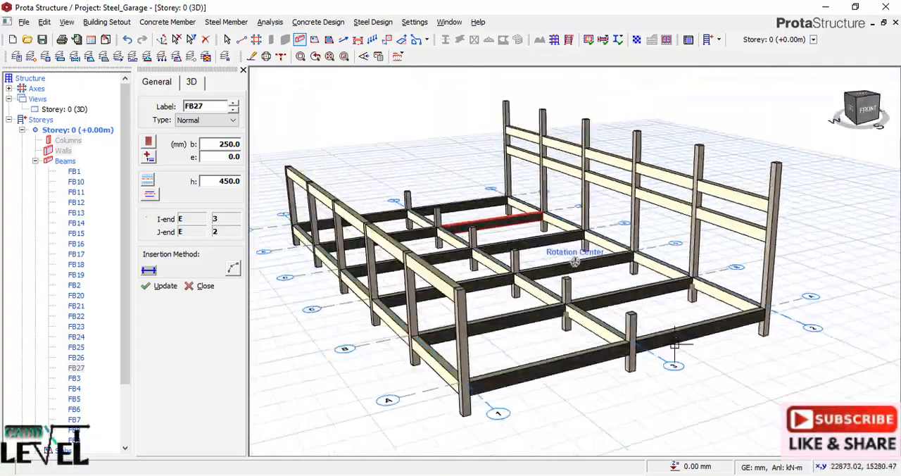
{"action": "key", "text": "Escape"}
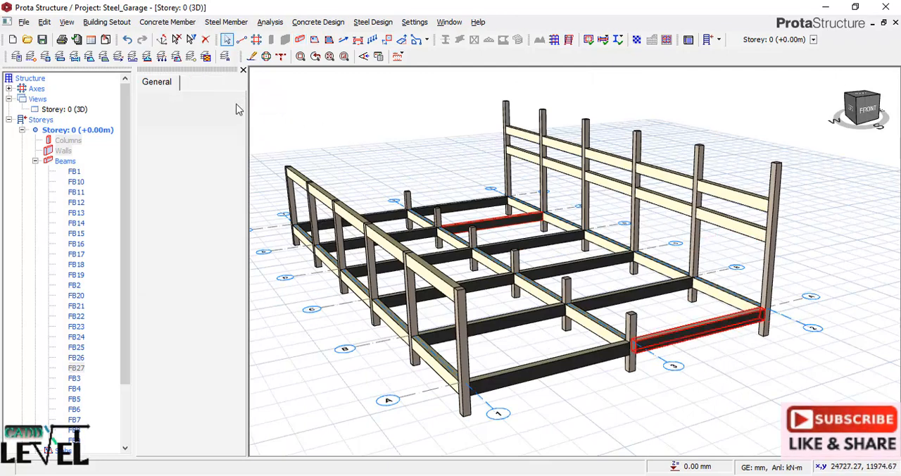
{"action": "left_click", "coordinate": [243, 71]}
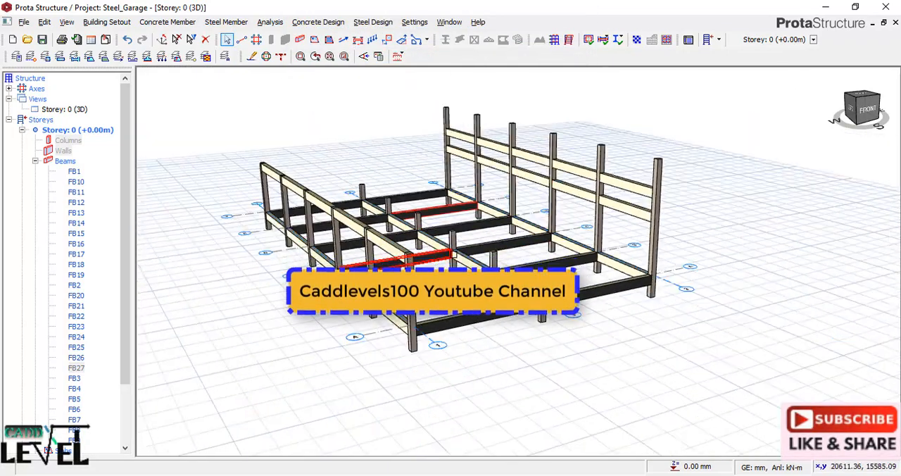
Start slab insertion on Storey 0 and set the slab depth to 150 mm.
{"action": "left_click", "coordinate": [314, 39]}
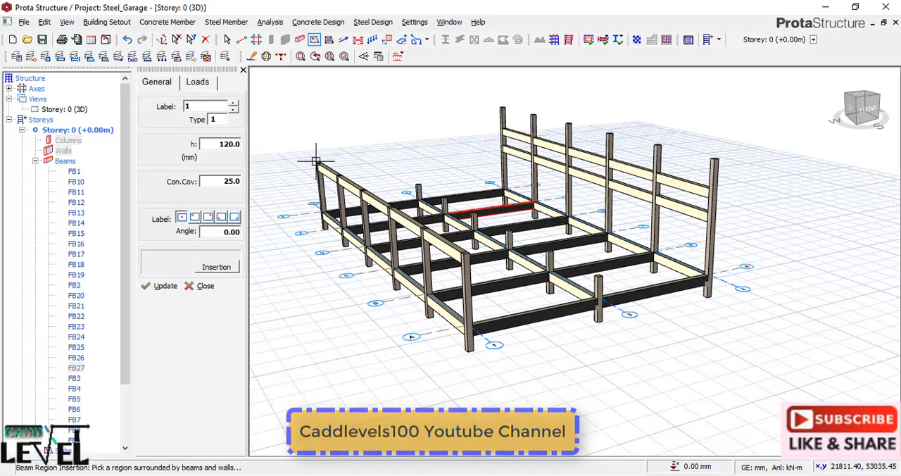
{"action": "double_click", "coordinate": [226, 144]}
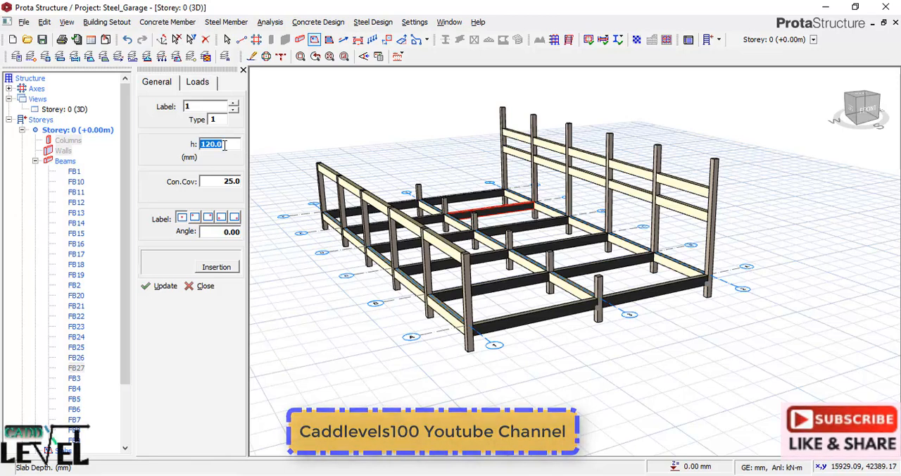
{"action": "type", "text": "1"}
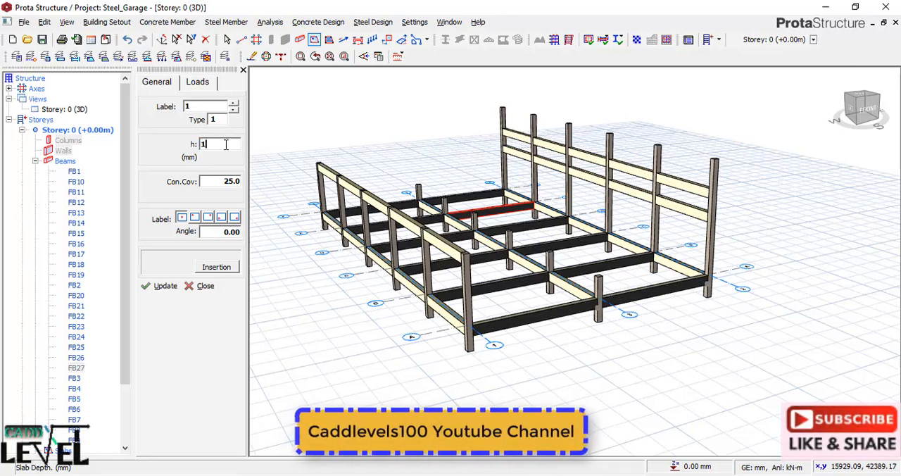
{"action": "type", "text": "50"}
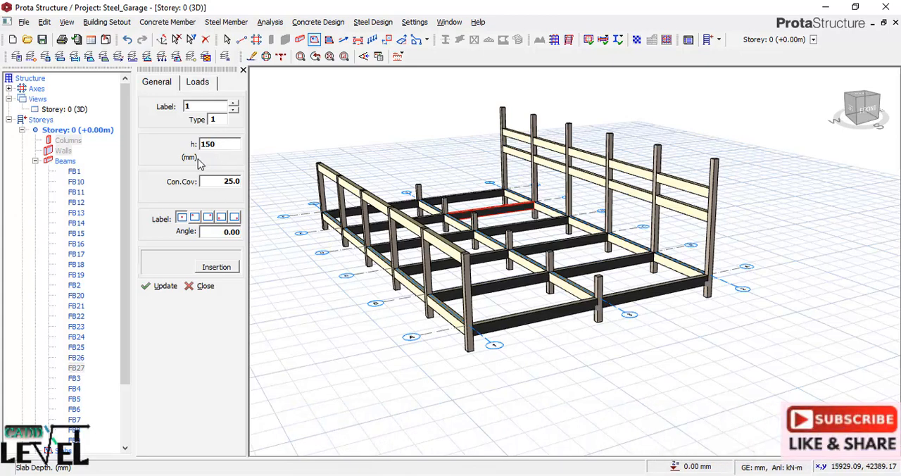
Set the slab dead load to 2, the imposed load to 2.500 for Parking for Cars and Light Vans, and the relative level to 900 mm.
{"action": "left_click", "coordinate": [199, 83]}
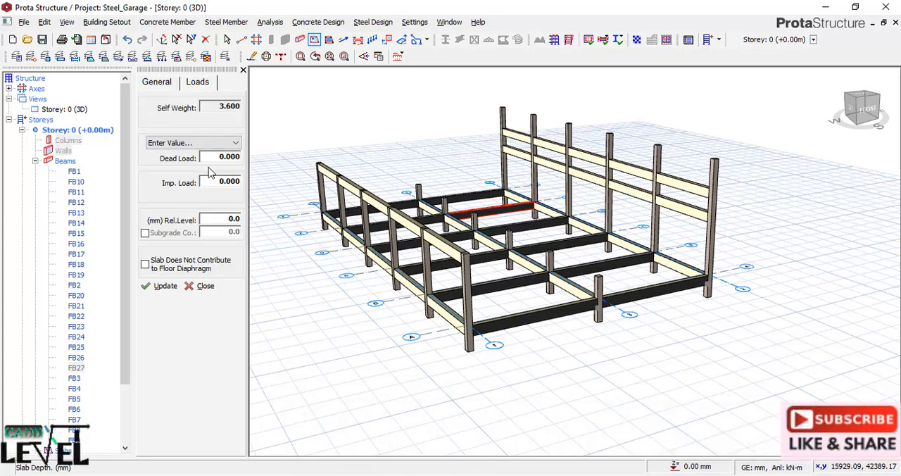
{"action": "double_click", "coordinate": [214, 155]}
{"action": "type", "text": "2"}
{"action": "double_click", "coordinate": [213, 181]}
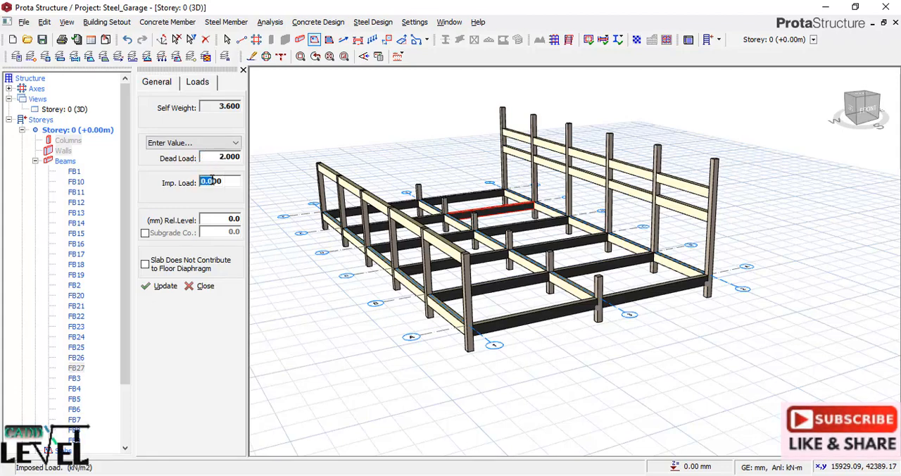
{"action": "right_click", "coordinate": [211, 182]}
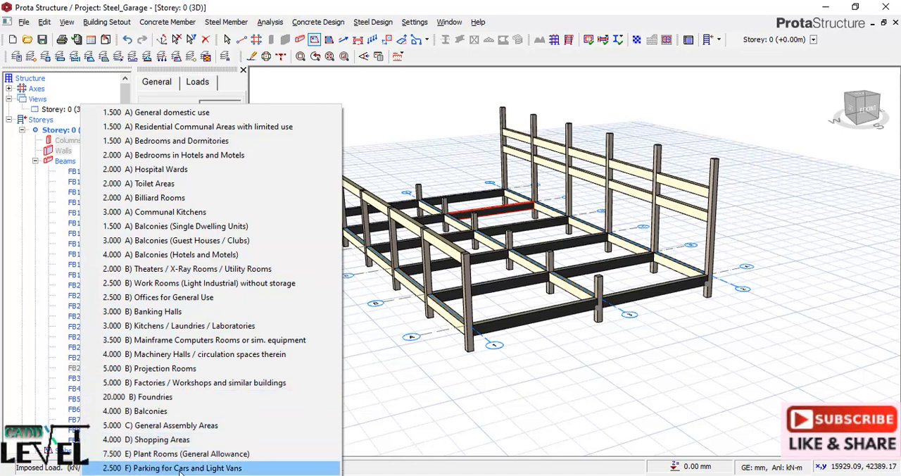
{"action": "left_click", "coordinate": [138, 469]}
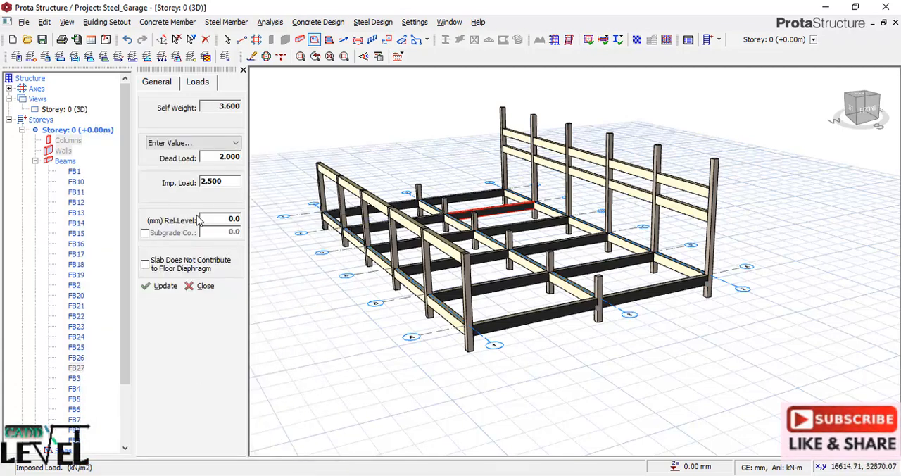
{"action": "left_click", "coordinate": [221, 219]}
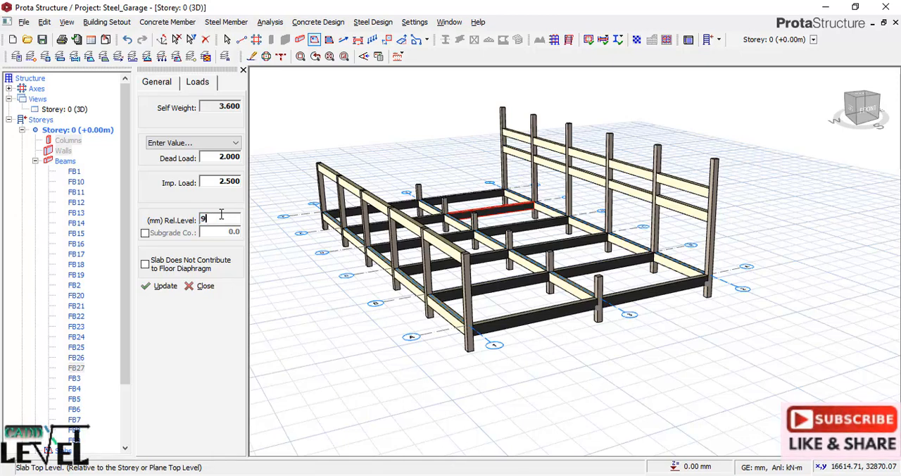
Insert 150 mm slabs in the four bays between axes A and C.
{"action": "scroll", "coordinate": [611, 267], "scroll_direction": "up", "scroll_amount": 2}
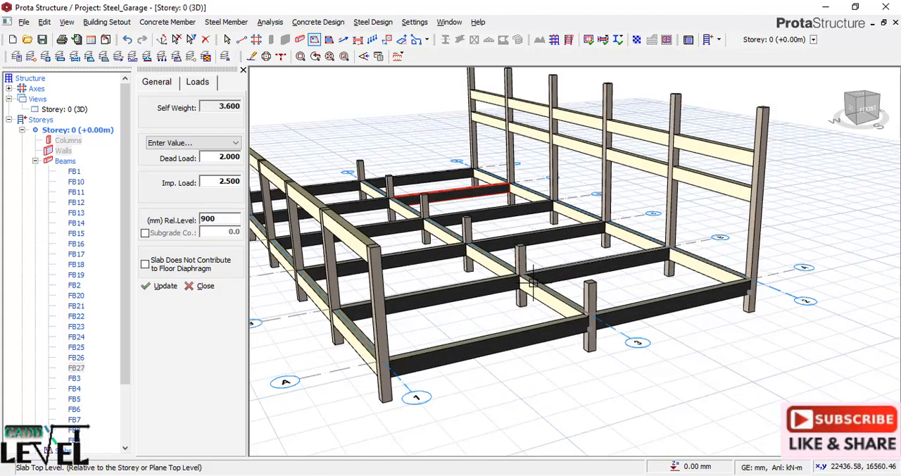
{"action": "middle_click_drag", "start_coordinate": [531, 288], "coordinate": [527, 310]}
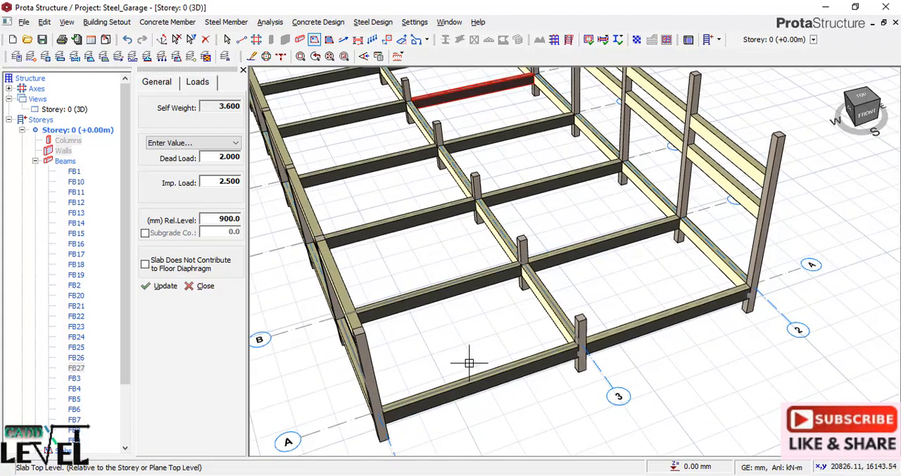
{"action": "left_click", "coordinate": [456, 325]}
{"action": "left_click", "coordinate": [596, 219]}
{"action": "left_click", "coordinate": [443, 248]}
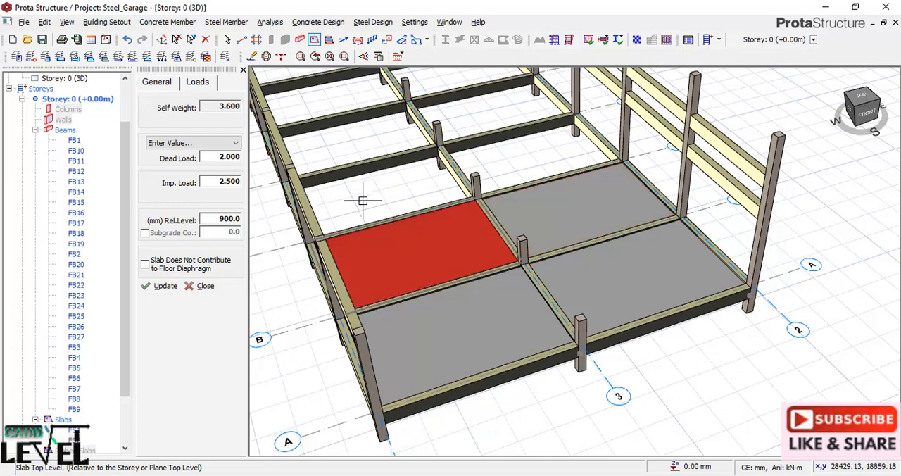
Insert 150 mm slabs in the remaining six bays between axes C and F and end slab insertion.
{"action": "left_click", "coordinate": [364, 199]}
{"action": "left_click", "coordinate": [551, 159]}
{"action": "left_click", "coordinate": [485, 114]}
{"action": "left_click", "coordinate": [372, 134]}
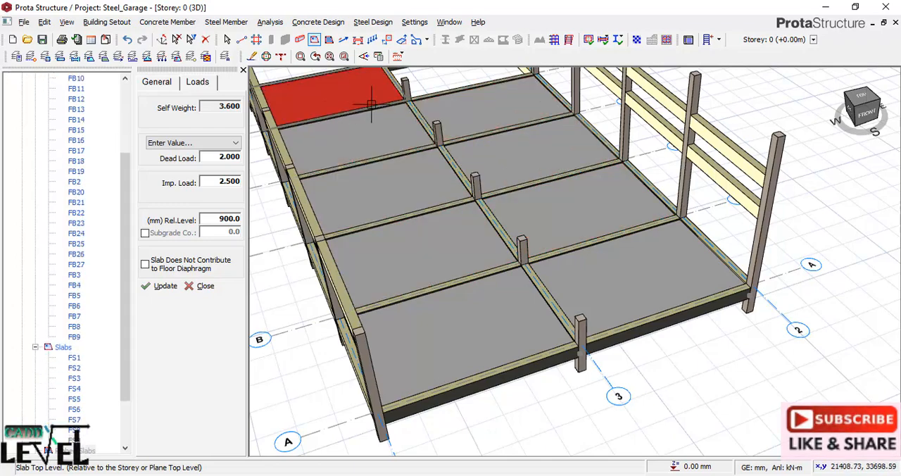
{"action": "left_click", "coordinate": [366, 99]}
{"action": "scroll", "coordinate": [430, 285], "scroll_direction": "down", "scroll_amount": 2}
{"action": "mouse_move", "coordinate": [472, 321]}
{"action": "middle_mouse_down"}
{"action": "mouse_move", "coordinate": [459, 294]}
{"action": "mouse_move", "coordinate": [500, 298]}
{"action": "mouse_move", "coordinate": [446, 307]}
{"action": "mouse_move", "coordinate": [543, 298]}
{"action": "mouse_move", "coordinate": [594, 308]}
{"action": "middle_mouse_up"}
{"action": "right_click", "coordinate": [604, 315]}
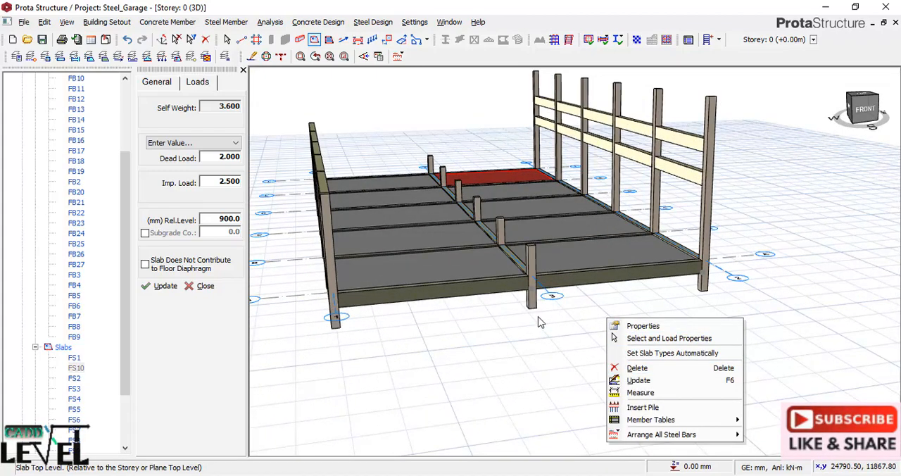
{"action": "left_click", "coordinate": [184, 289]}
{"action": "left_click", "coordinate": [243, 69]}
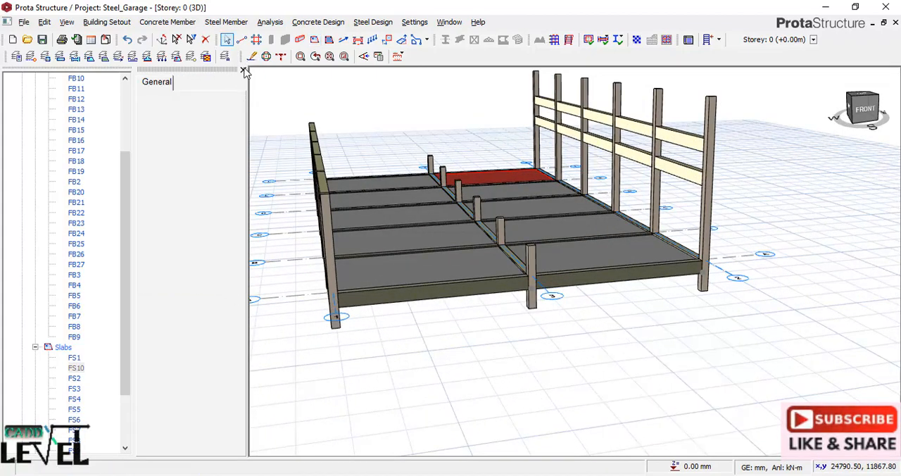
{"action": "scroll", "coordinate": [364, 328], "scroll_direction": "down", "scroll_amount": 2}
{"action": "mouse_move", "coordinate": [364, 328]}
{"action": "middle_mouse_down"}
{"action": "mouse_move", "coordinate": [514, 310]}
{"action": "mouse_move", "coordinate": [521, 324]}
{"action": "mouse_move", "coordinate": [562, 326]}
{"action": "mouse_move", "coordinate": [478, 362]}
{"action": "mouse_move", "coordinate": [366, 336]}
{"action": "mouse_move", "coordinate": [377, 344]}
{"action": "mouse_move", "coordinate": [368, 318]}
{"action": "mouse_move", "coordinate": [374, 329]}
{"action": "middle_mouse_up"}
{"action": "right_click", "coordinate": [370, 334]}
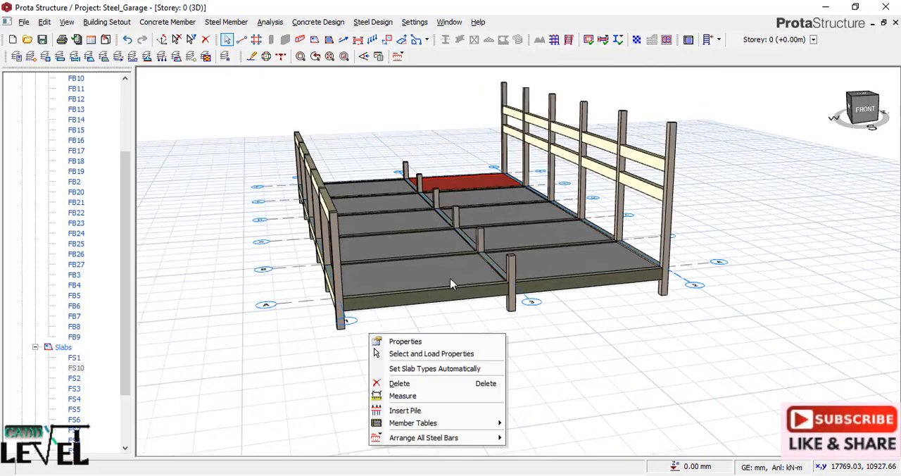
Clear the slab selection, collapse the storeys in the structure tree and save the project.
{"action": "left_click", "coordinate": [643, 352]}
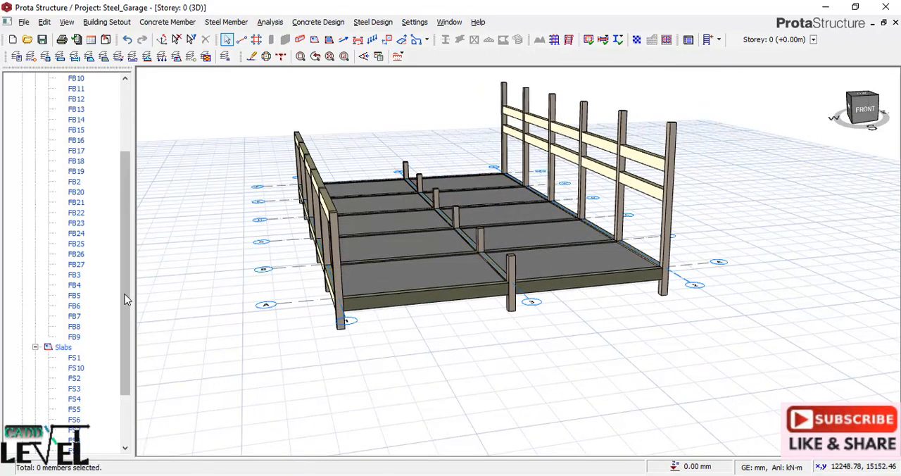
{"action": "left_click_drag", "start_coordinate": [124, 298], "coordinate": [124, 225]}
{"action": "left_click", "coordinate": [8, 120]}
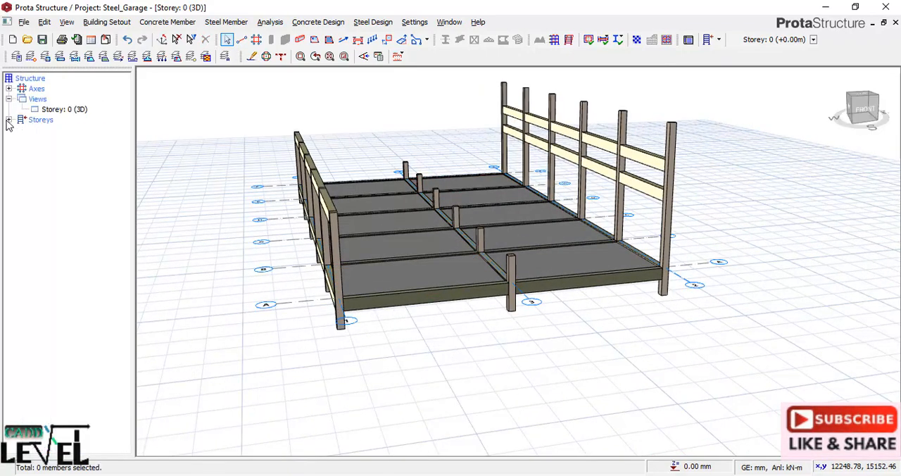
{"action": "left_click", "coordinate": [42, 39]}
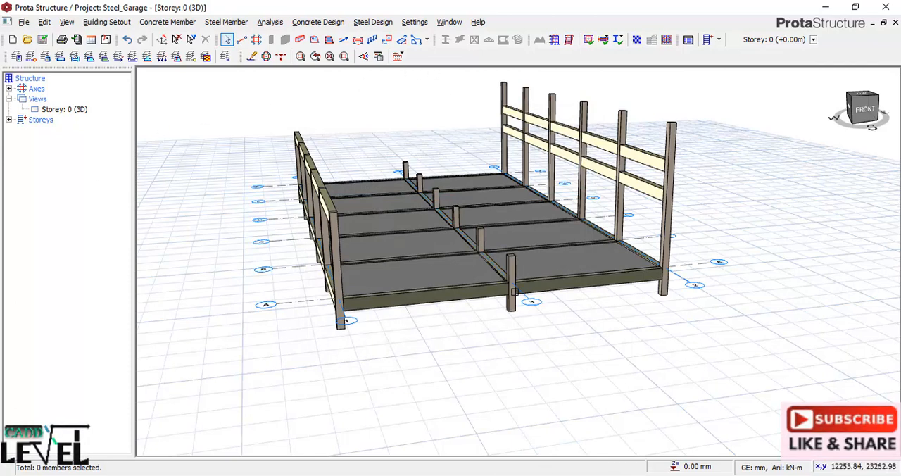
Collapse Storey 0's beam and slab lists in the structure tree and make Storey 1 the active storey.
{"action": "left_click", "coordinate": [9, 119]}
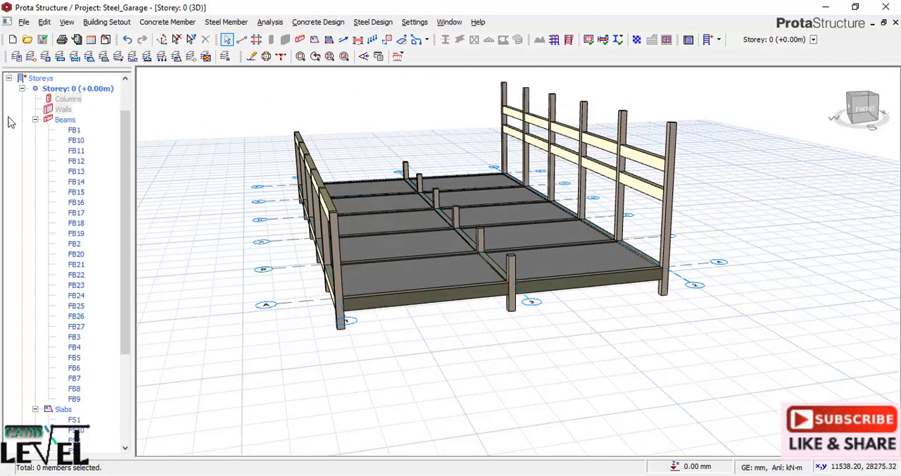
{"action": "left_click", "coordinate": [36, 121]}
{"action": "left_click", "coordinate": [39, 120]}
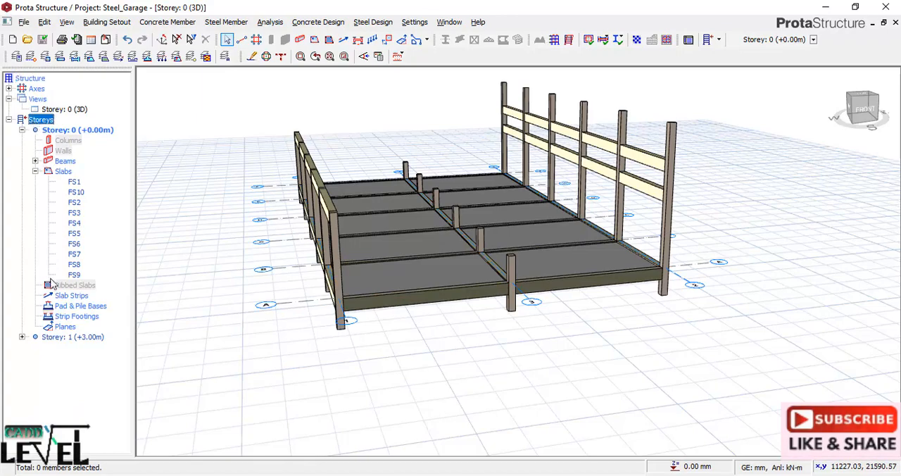
{"action": "left_click", "coordinate": [35, 171]}
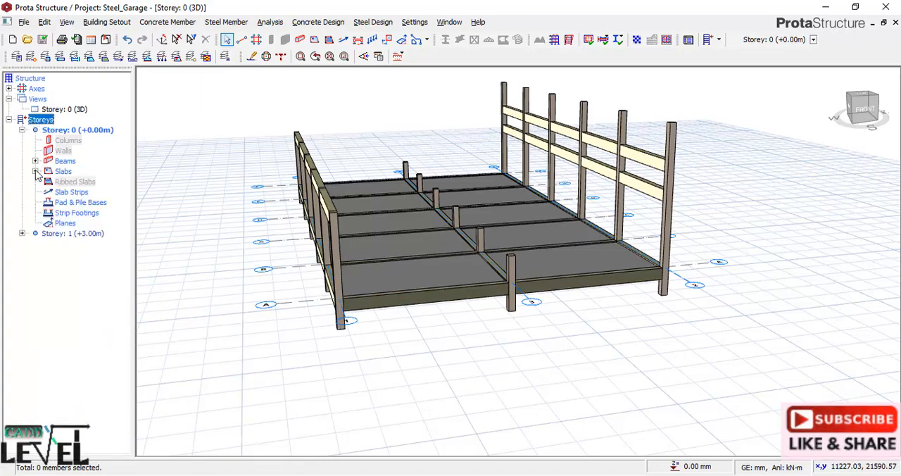
{"action": "double_click", "coordinate": [75, 238]}
Start truss insertion on Storey 1 and span the truss along axis A from axis 1 to axis 2.
{"action": "scroll", "coordinate": [623, 316], "scroll_direction": "down", "scroll_amount": 3}
{"action": "middle_click_drag", "start_coordinate": [463, 308], "coordinate": [472, 167]}
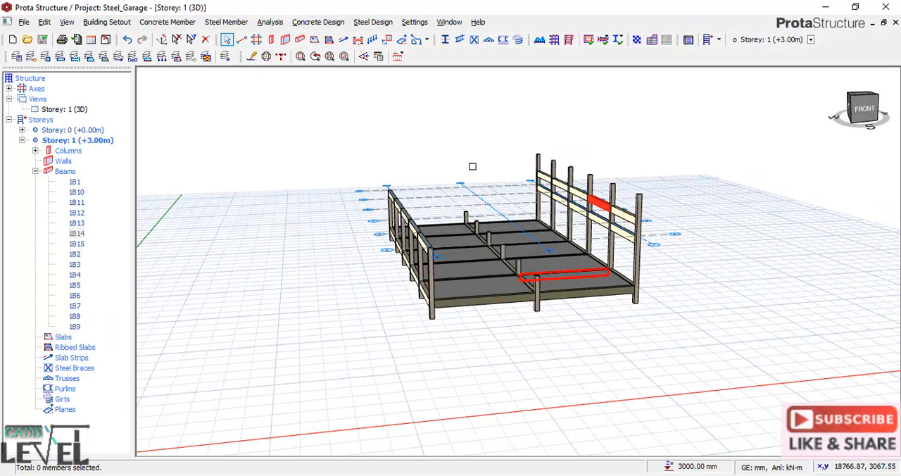
{"action": "left_click", "coordinate": [488, 40]}
{"action": "scroll", "coordinate": [472, 287], "scroll_direction": "up", "scroll_amount": 3}
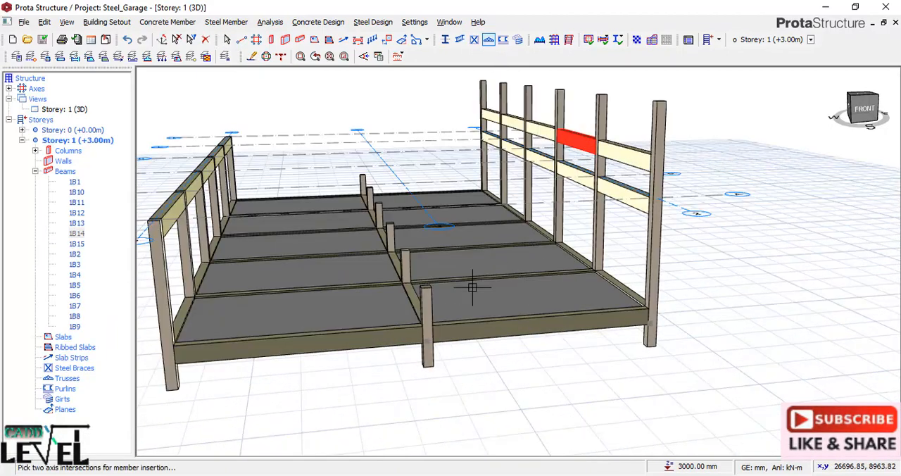
{"action": "scroll", "coordinate": [526, 262], "scroll_direction": "down", "scroll_amount": 2}
{"action": "left_click", "coordinate": [226, 224]}
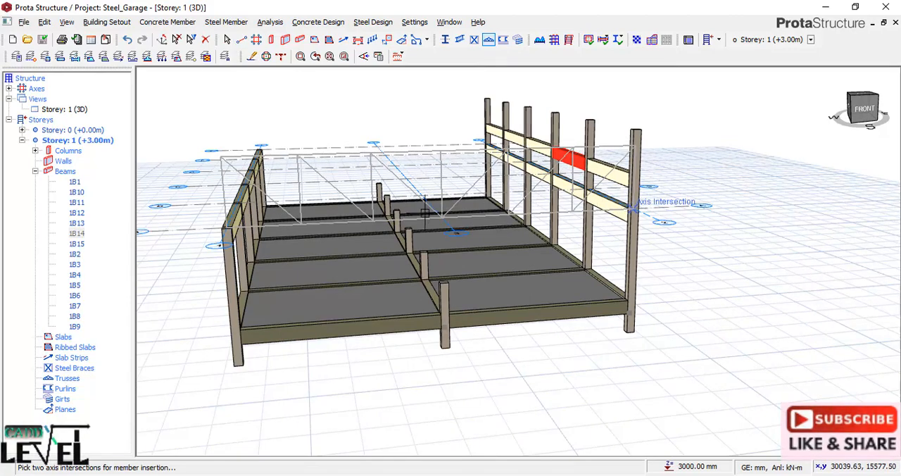
{"action": "left_click", "coordinate": [425, 213]}
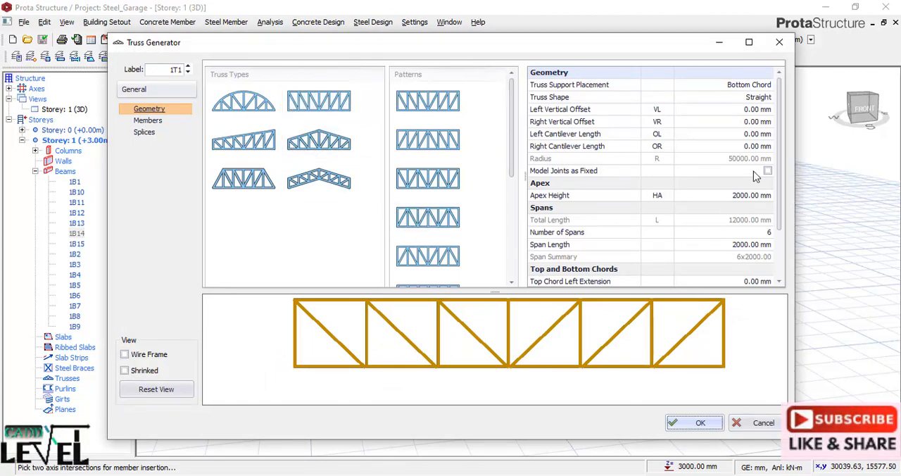
Set the truss apex height to 700 mm and the number of spans to 12.
{"action": "left_click", "coordinate": [733, 201]}
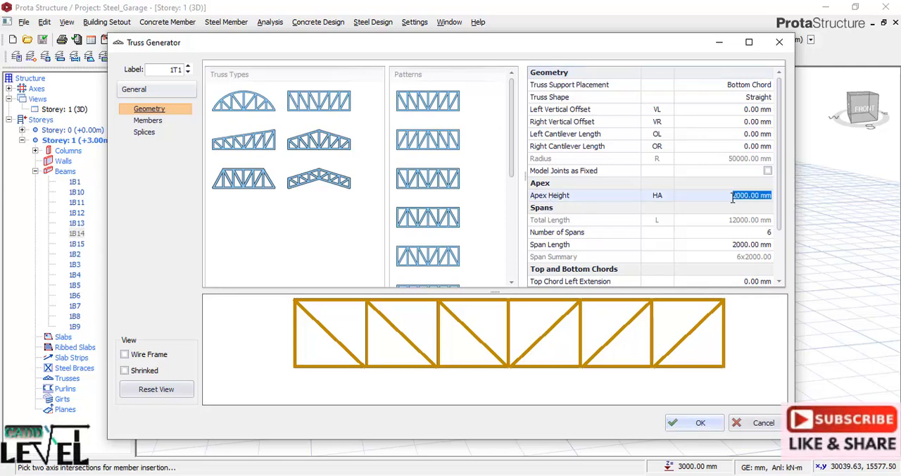
{"action": "type", "text": "7"}
{"action": "left_click", "coordinate": [748, 221]}
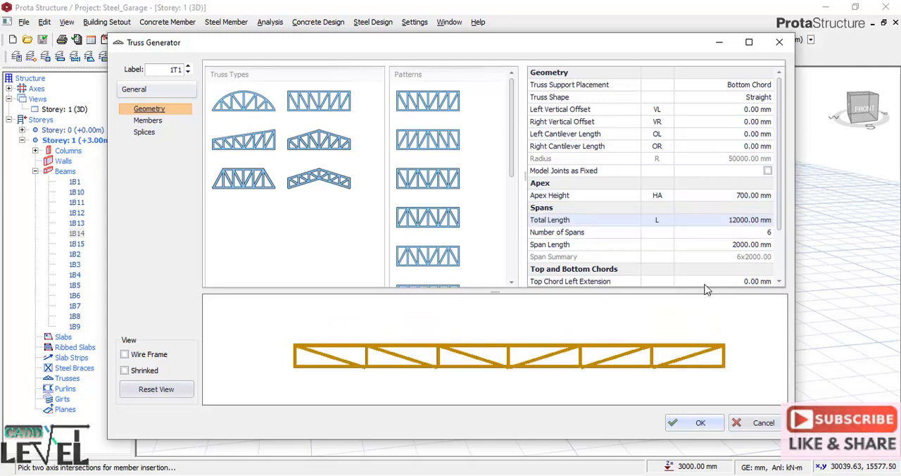
{"action": "left_click", "coordinate": [764, 233]}
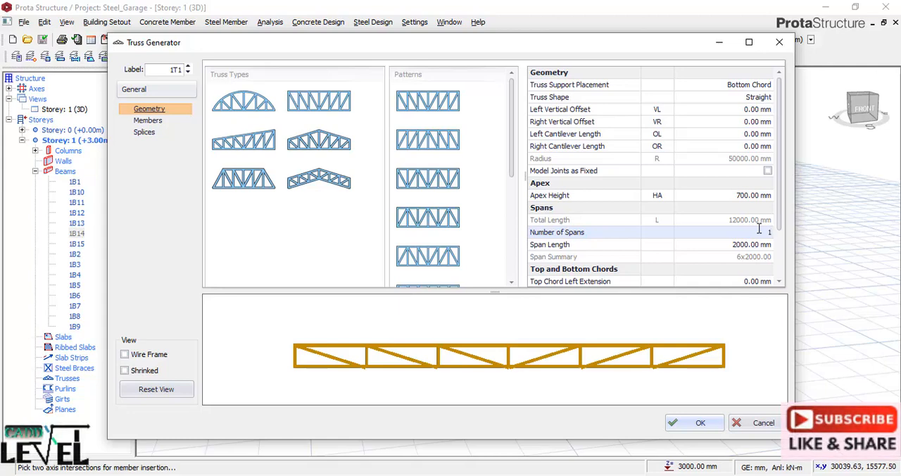
{"action": "left_click", "coordinate": [760, 265]}
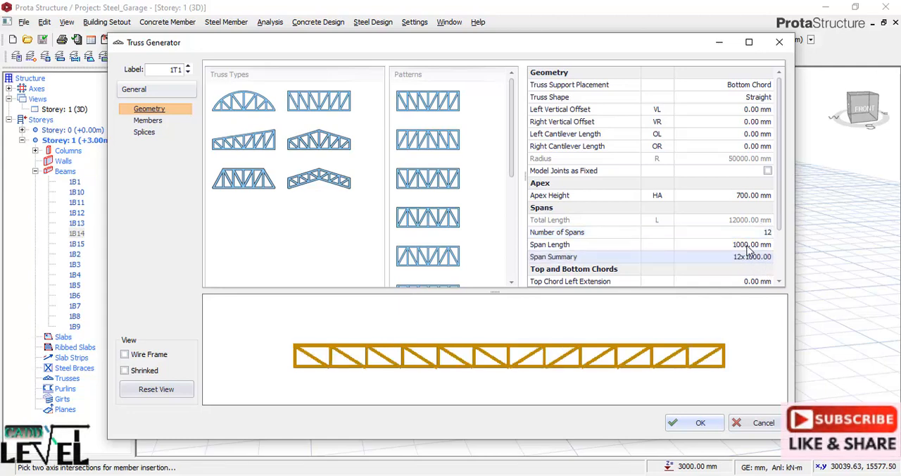
{"action": "scroll", "coordinate": [747, 251], "scroll_direction": "down", "scroll_amount": 1}
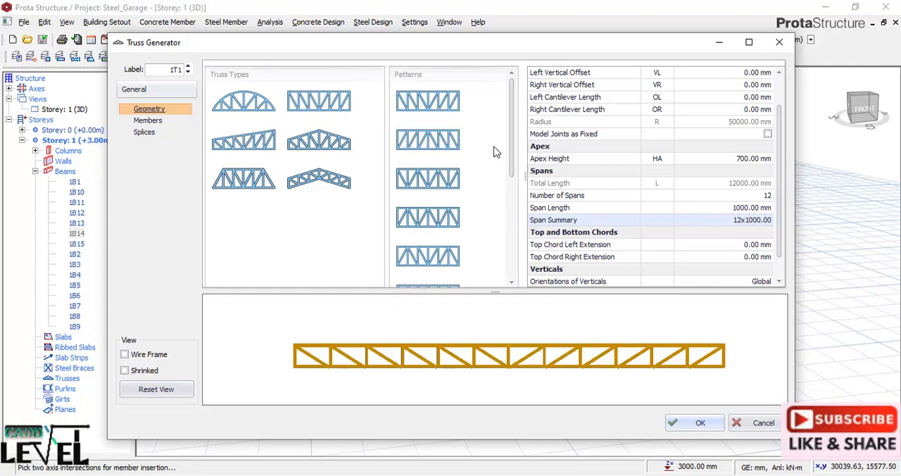
{"action": "left_click_drag", "start_coordinate": [513, 113], "coordinate": [513, 88]}
{"action": "left_click_drag", "start_coordinate": [777, 161], "coordinate": [778, 124]}
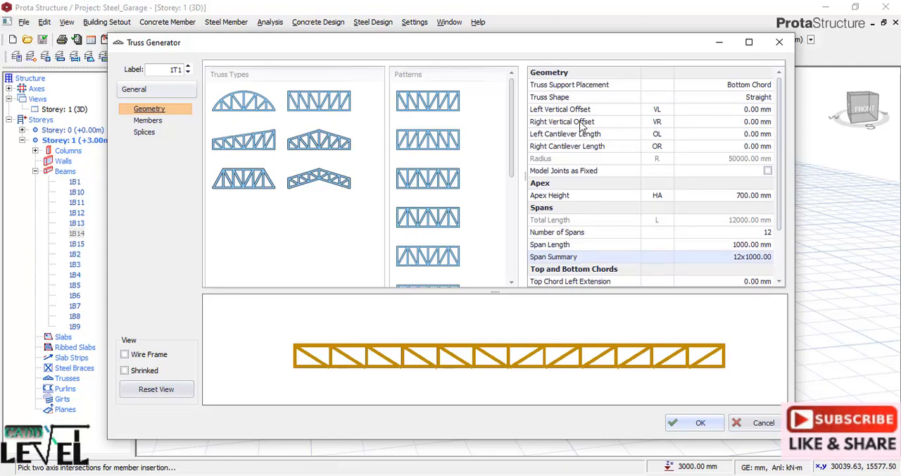
Set the right vertical offset to 2500 mm and the left cantilever length to 1000 mm, and insert the truss on axis A.
{"action": "left_click", "coordinate": [746, 122]}
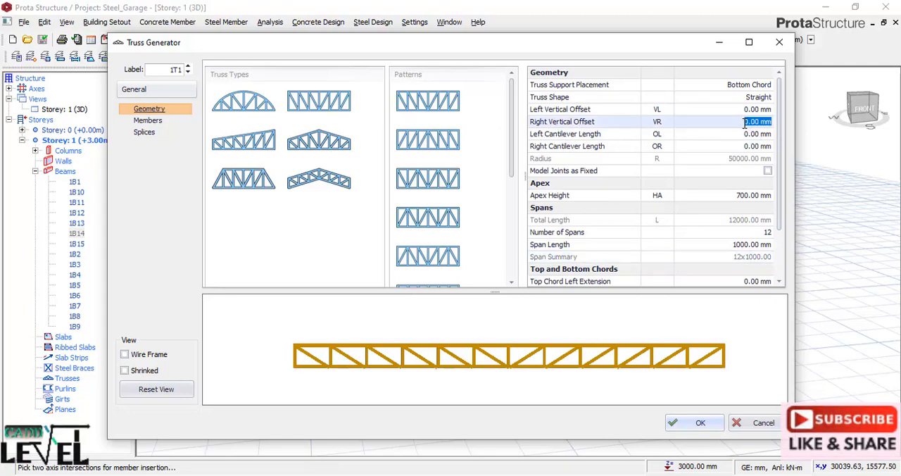
{"action": "type", "text": "250"}
{"action": "left_click", "coordinate": [740, 136]}
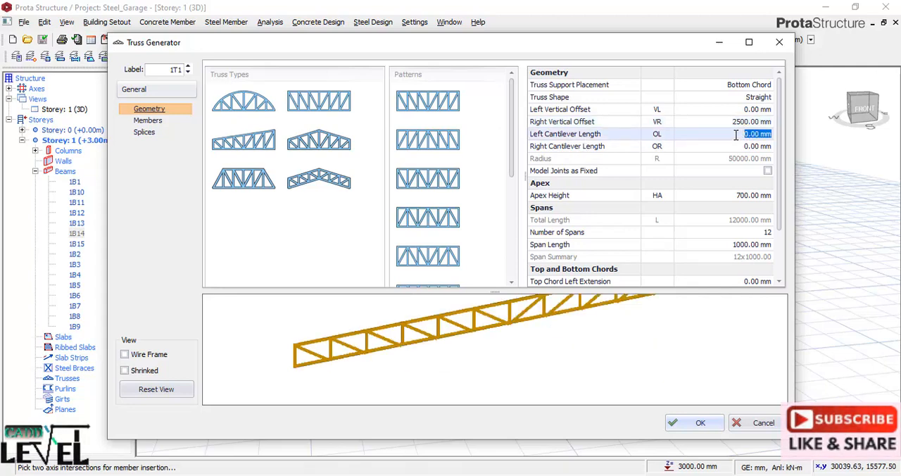
{"action": "type", "text": "100"}
{"action": "key", "text": "Return"}
{"action": "type", "text": "0"}
{"action": "left_click", "coordinate": [743, 147]}
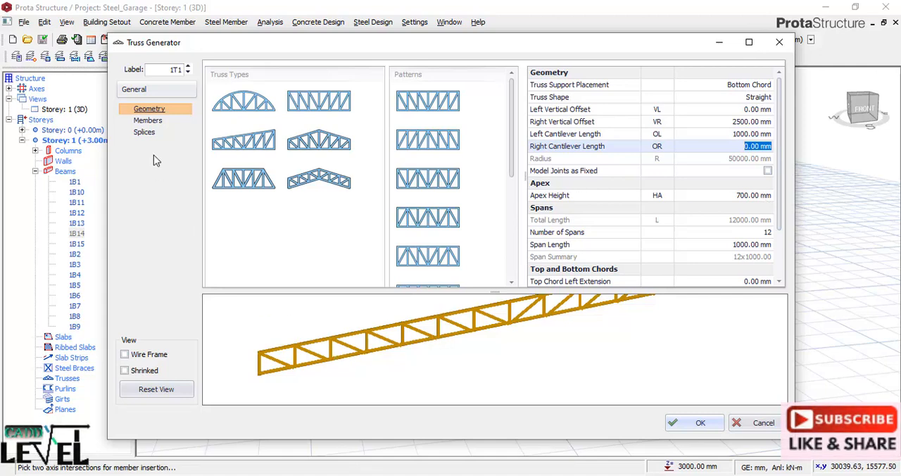
{"action": "left_click", "coordinate": [148, 121]}
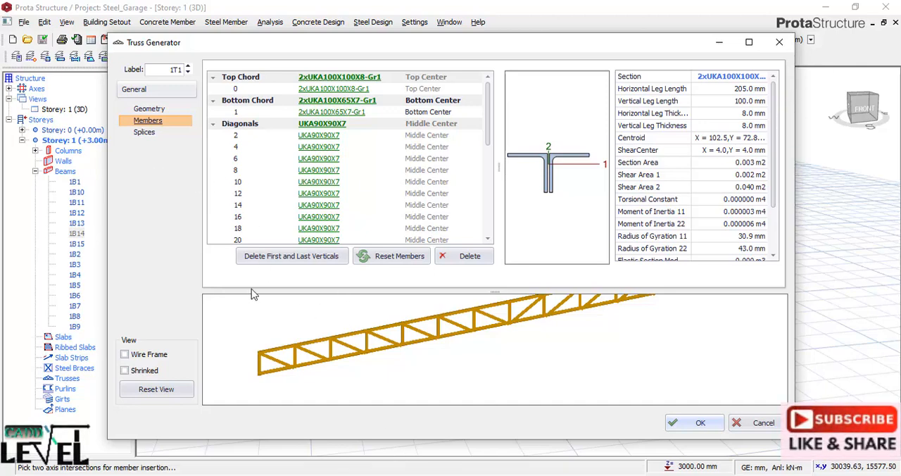
{"action": "left_click", "coordinate": [699, 422]}
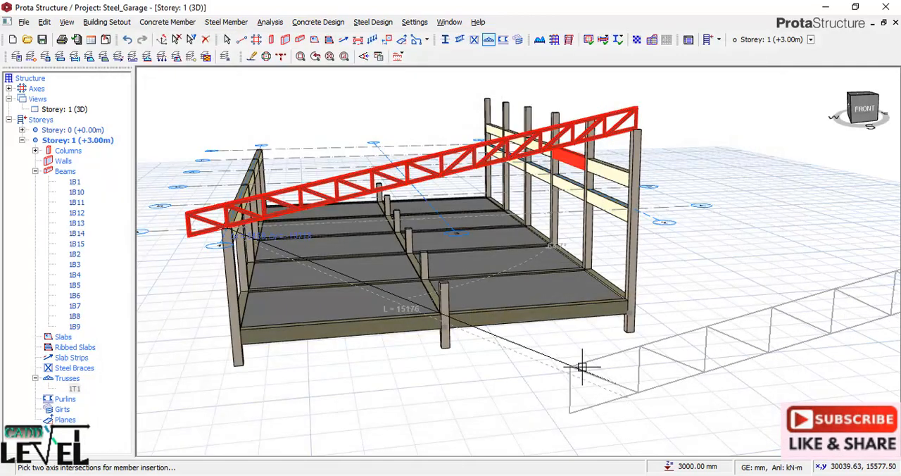
Insert the same sloping truss on axes B and C.
{"action": "scroll", "coordinate": [645, 217], "scroll_direction": "down", "scroll_amount": 2}
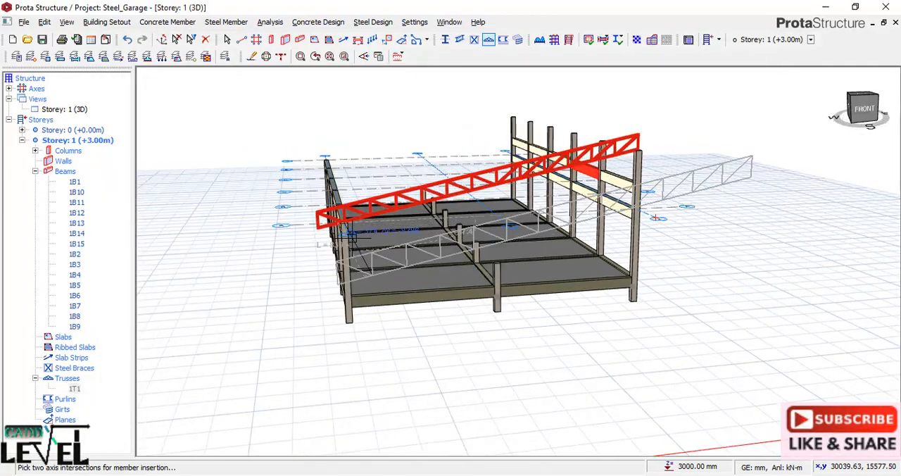
{"action": "scroll", "coordinate": [348, 188], "scroll_direction": "up", "scroll_amount": 5}
{"action": "scroll", "coordinate": [348, 188], "scroll_direction": "up", "scroll_amount": 1}
{"action": "middle_click_drag", "start_coordinate": [348, 188], "coordinate": [542, 287]}
{"action": "scroll", "coordinate": [542, 287], "scroll_direction": "up", "scroll_amount": 1}
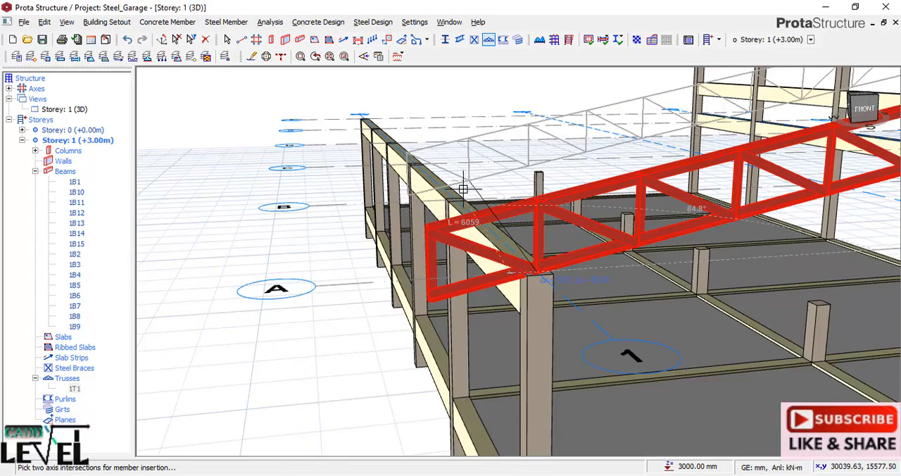
{"action": "left_click", "coordinate": [456, 196]}
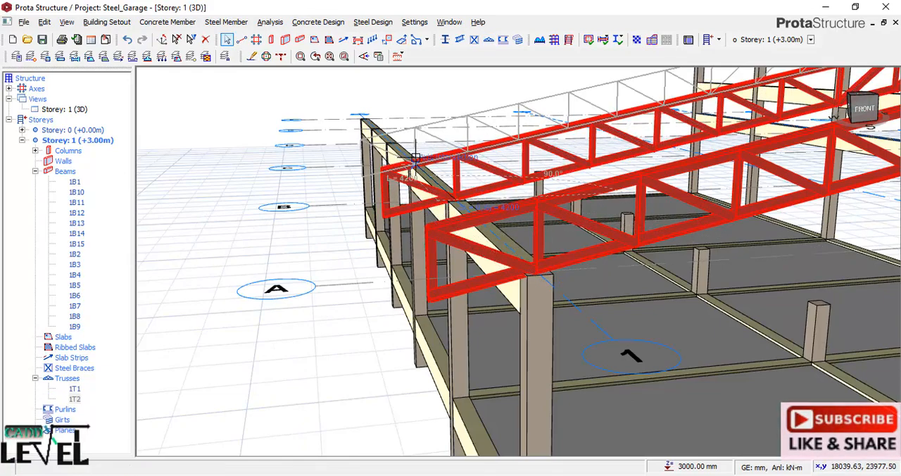
{"action": "middle_click_drag", "start_coordinate": [437, 204], "coordinate": [520, 260], "text": "shift"}
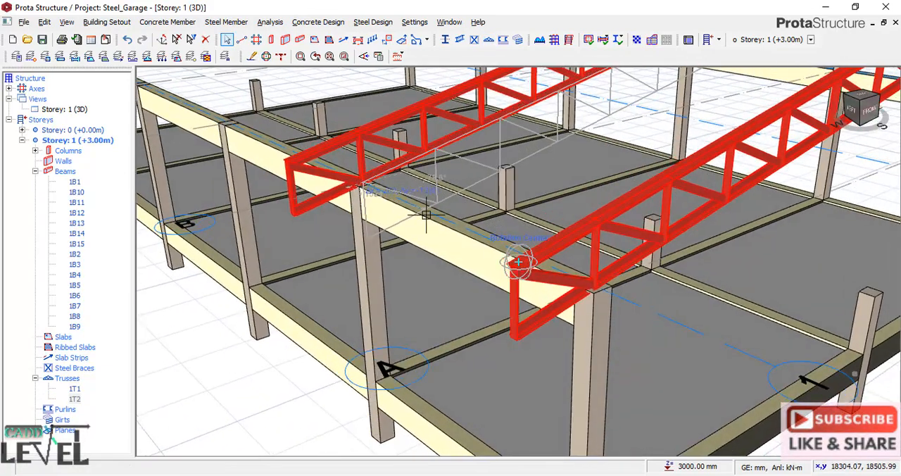
{"action": "left_click", "coordinate": [233, 121]}
Insert the same truss on axes D, E and F, end truss insertion and clear the selection.
{"action": "middle_click_drag", "start_coordinate": [316, 153], "coordinate": [841, 286]}
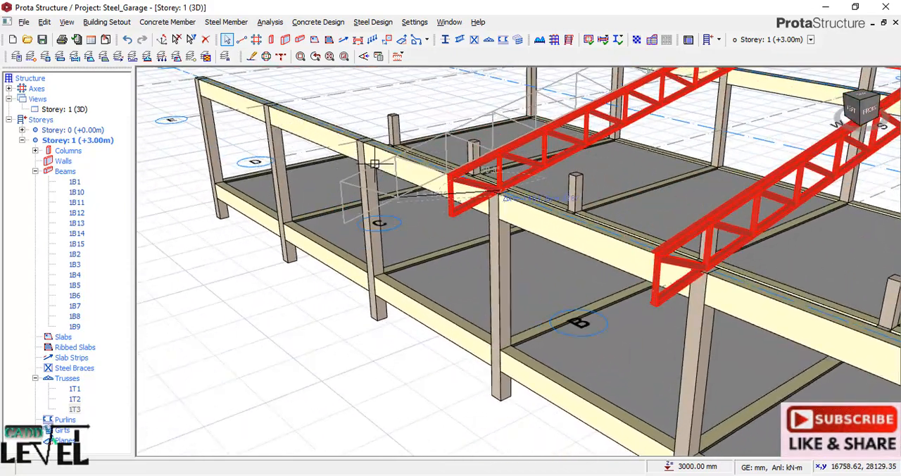
{"action": "left_click", "coordinate": [368, 146]}
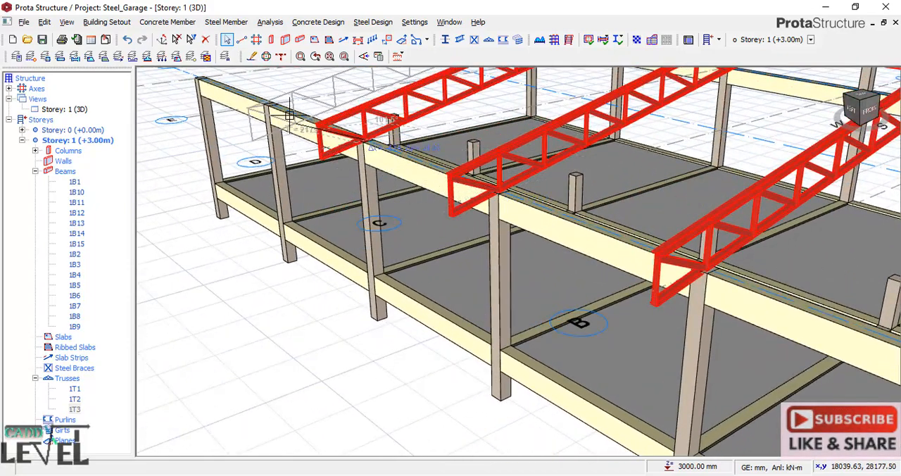
{"action": "left_click", "coordinate": [192, 75]}
{"action": "scroll", "coordinate": [317, 257], "scroll_direction": "down", "scroll_amount": 3}
{"action": "scroll", "coordinate": [446, 259], "scroll_direction": "down", "scroll_amount": 2}
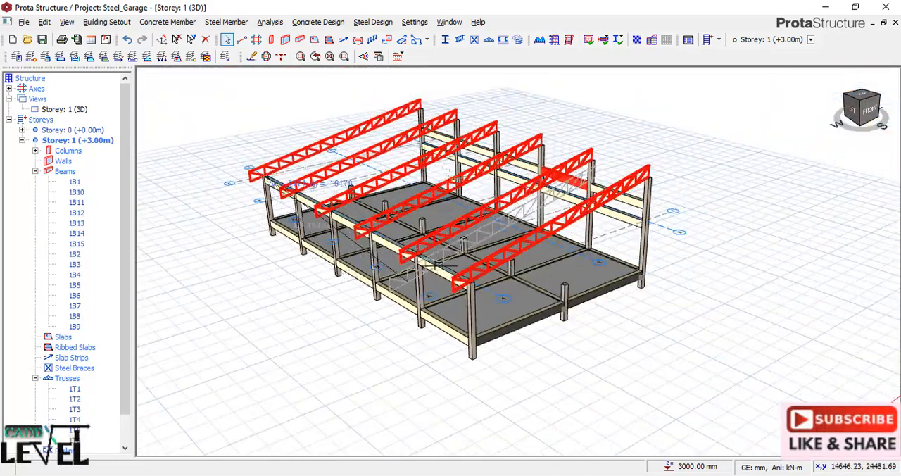
{"action": "scroll", "coordinate": [446, 259], "scroll_direction": "up", "scroll_amount": 1}
{"action": "key", "text": "Escape"}
{"action": "scroll", "coordinate": [669, 276], "scroll_direction": "down", "scroll_amount": 1}
{"action": "middle_click_drag", "start_coordinate": [654, 338], "coordinate": [563, 336], "text": "shift"}
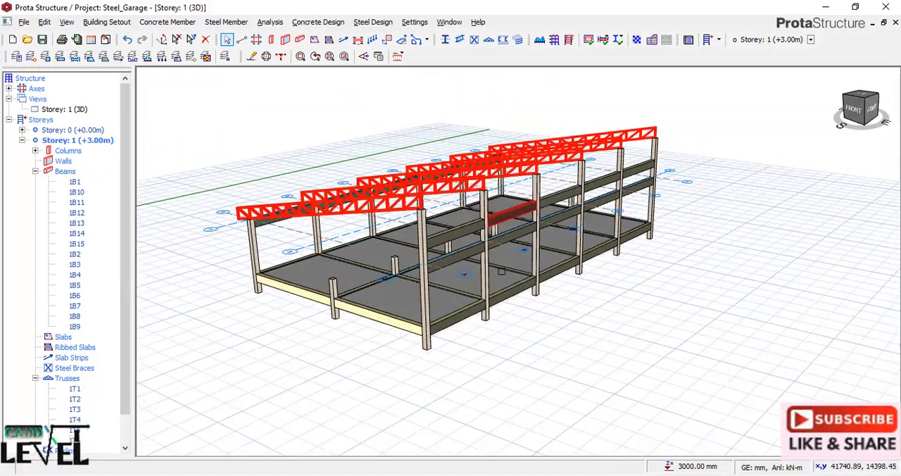
{"action": "scroll", "coordinate": [468, 291], "scroll_direction": "up", "scroll_amount": 1}
{"action": "scroll", "coordinate": [420, 213], "scroll_direction": "up", "scroll_amount": 1}
{"action": "left_click", "coordinate": [755, 339]}
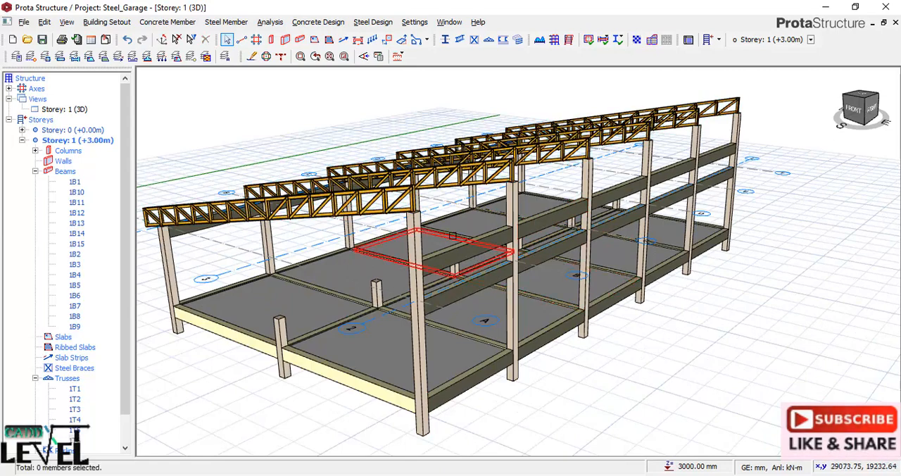
Start a new truss spanning along axis 2 from the corner column on axis A to the far column on axis F.
{"action": "scroll", "coordinate": [439, 226], "scroll_direction": "up", "scroll_amount": 1}
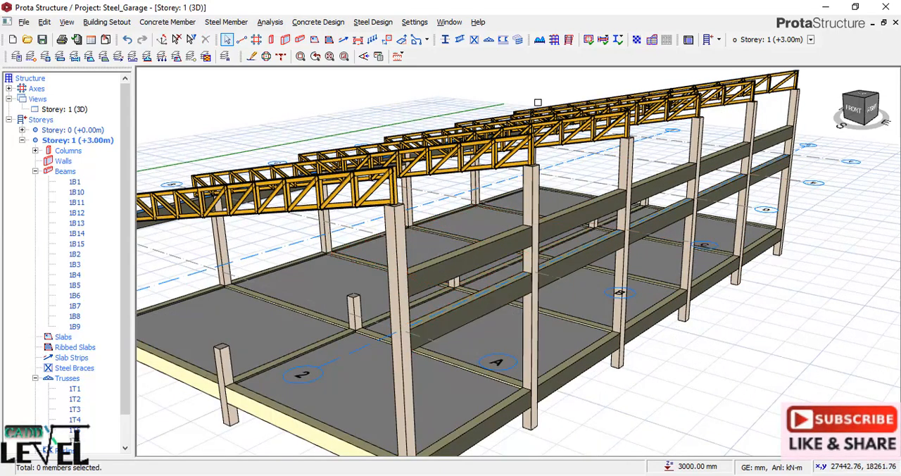
{"action": "left_click", "coordinate": [488, 41]}
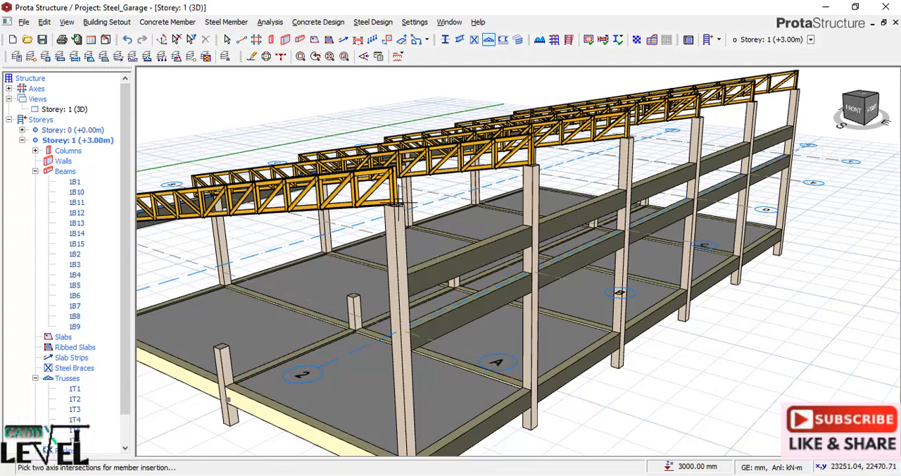
{"action": "scroll", "coordinate": [418, 219], "scroll_direction": "up", "scroll_amount": 2}
{"action": "scroll", "coordinate": [418, 225], "scroll_direction": "down", "scroll_amount": 3}
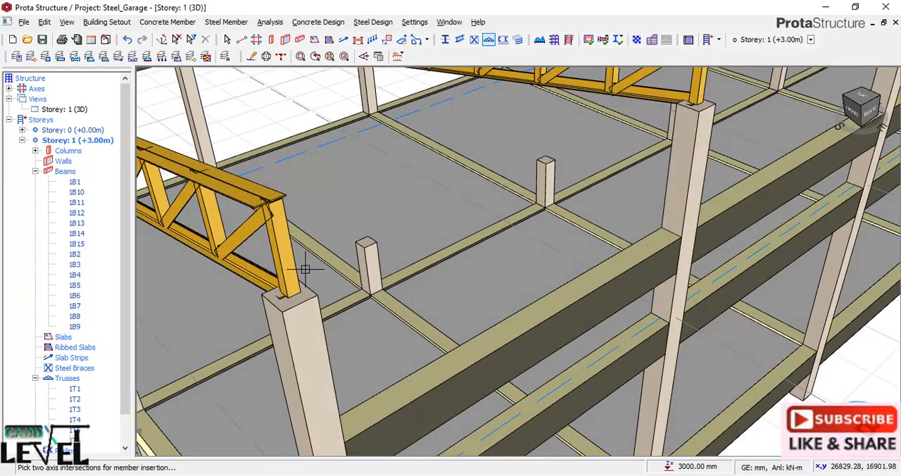
{"action": "scroll", "coordinate": [352, 250], "scroll_direction": "down", "scroll_amount": 1}
{"action": "scroll", "coordinate": [362, 325], "scroll_direction": "up", "scroll_amount": 1}
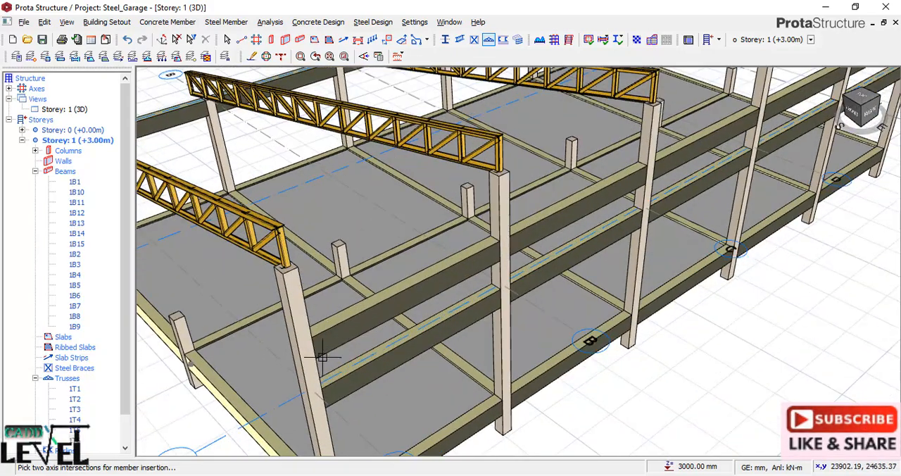
{"action": "scroll", "coordinate": [376, 243], "scroll_direction": "down", "scroll_amount": 4}
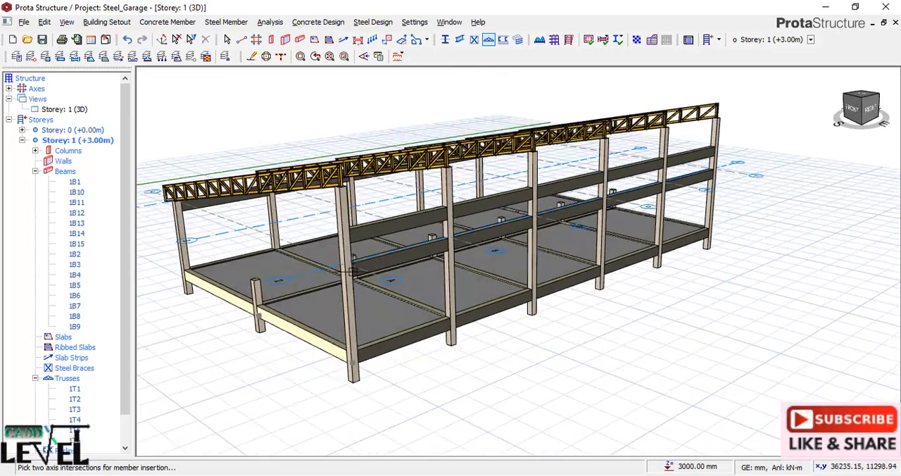
{"action": "left_click", "coordinate": [348, 261]}
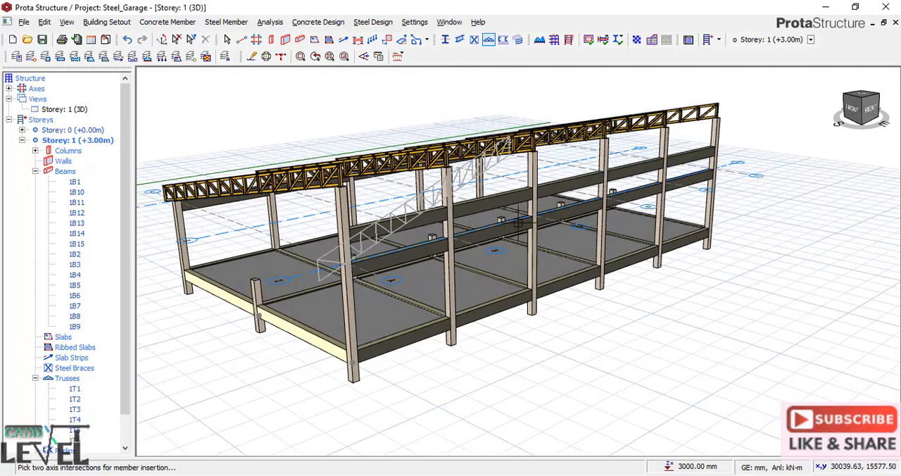
{"action": "left_click", "coordinate": [713, 168]}
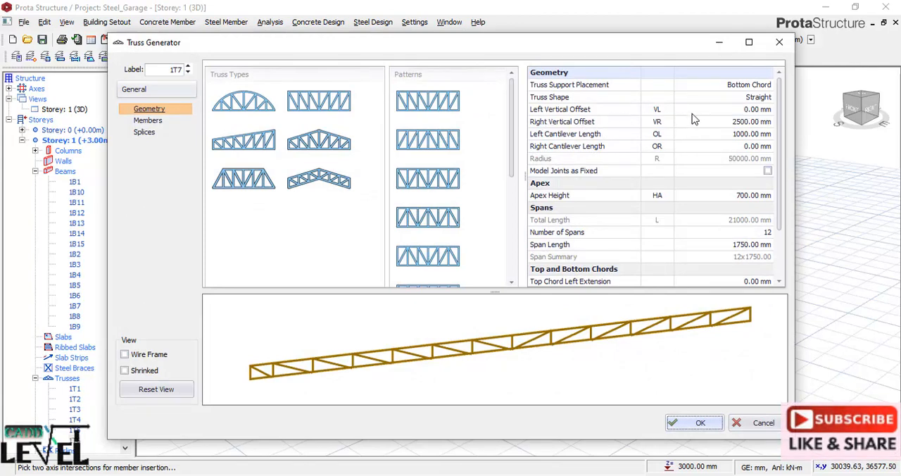
Set the truss's left vertical offset to 2500 mm, insert it and end truss insertion.
{"action": "left_click", "coordinate": [736, 109]}
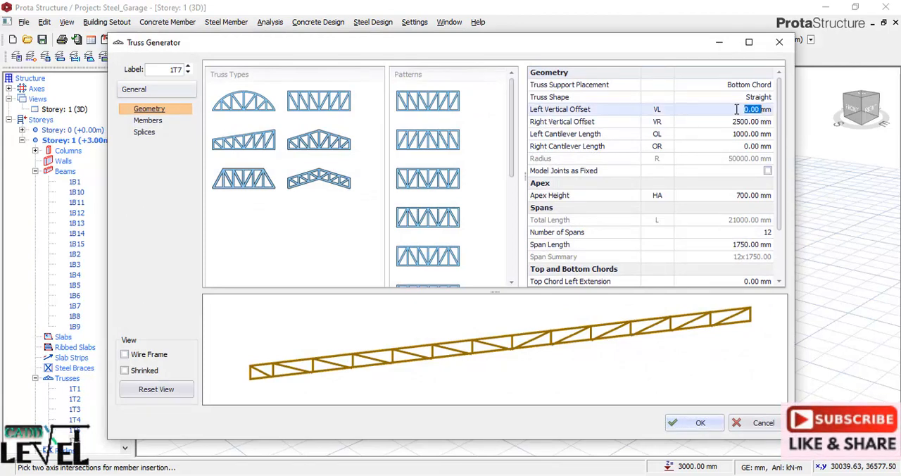
{"action": "type", "text": "2"}
{"action": "key", "text": "Return"}
{"action": "left_click", "coordinate": [759, 146]}
{"action": "left_click", "coordinate": [694, 423]}
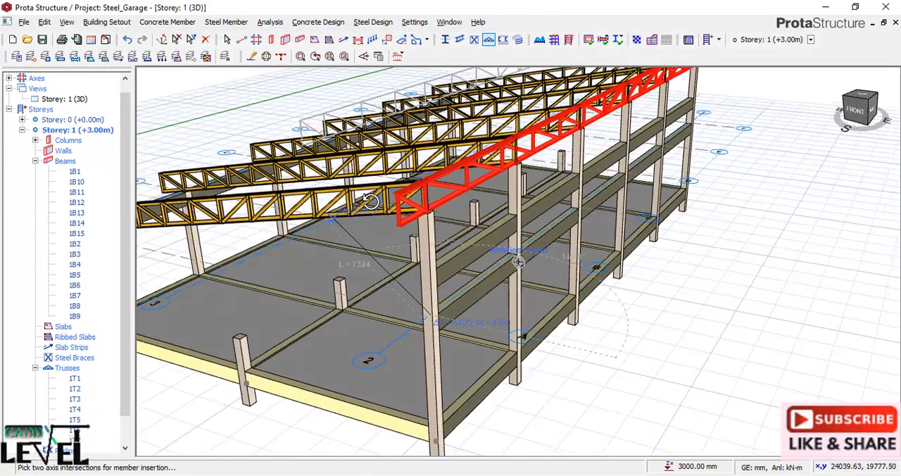
{"action": "scroll", "coordinate": [443, 206], "scroll_direction": "up", "scroll_amount": 5}
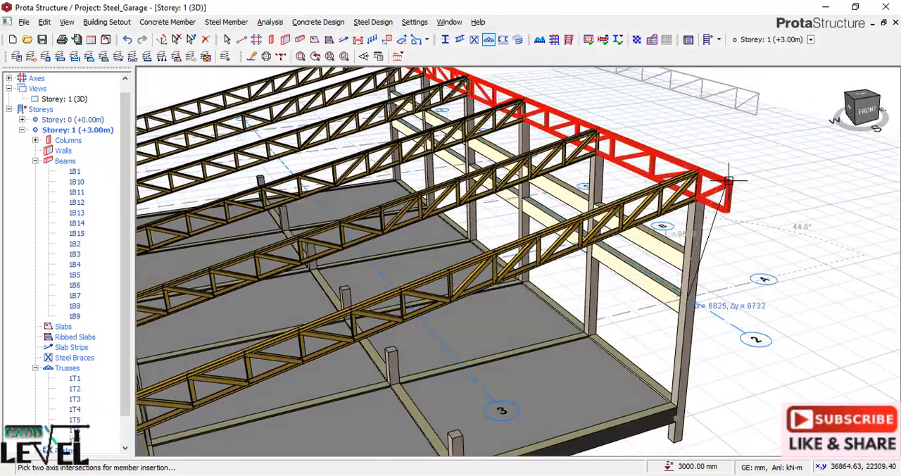
{"action": "key", "text": "Escape"}
Edit the new truss on axis 2, setting its left cantilever length to 0 mm.
{"action": "left_click", "coordinate": [732, 185]}
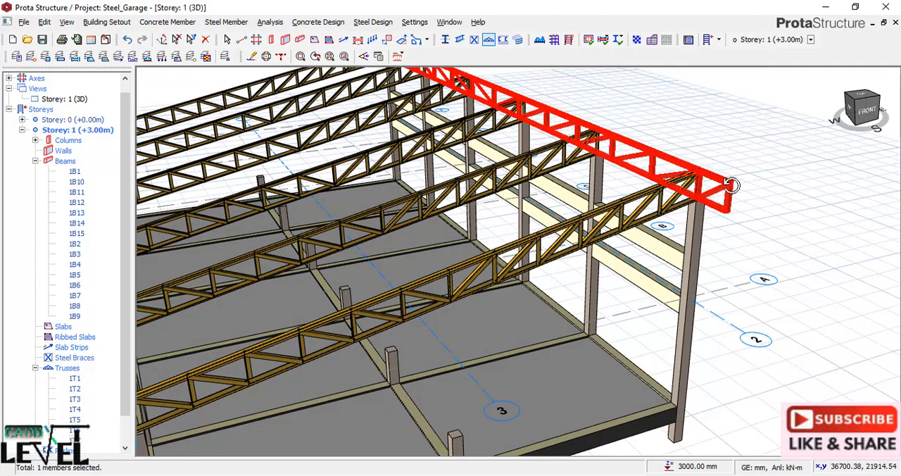
{"action": "right_click", "coordinate": [732, 185]}
{"action": "left_click", "coordinate": [758, 193]}
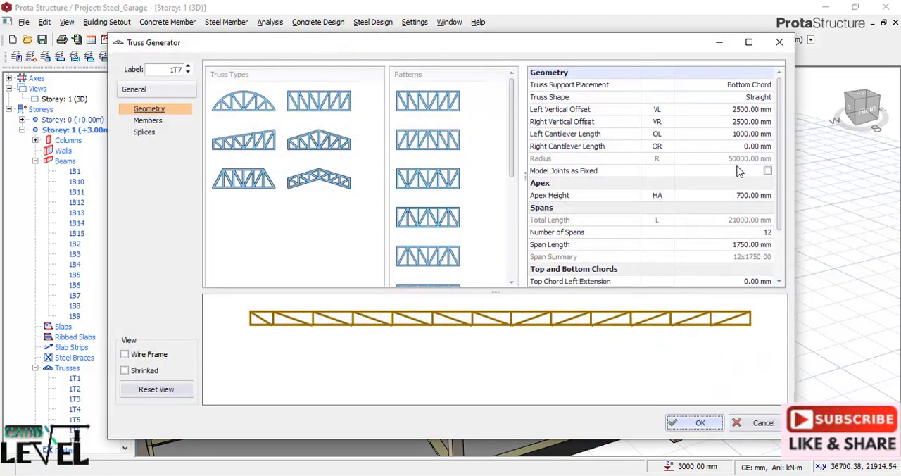
{"action": "left_click", "coordinate": [733, 135]}
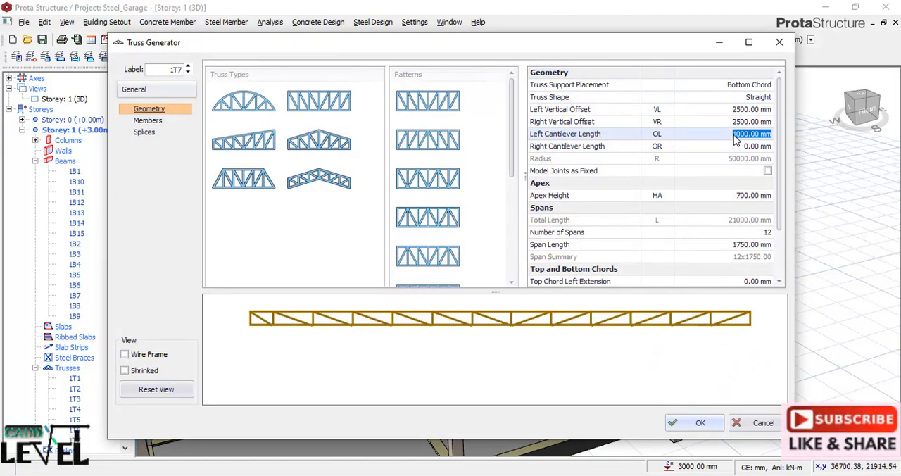
{"action": "type", "text": "0"}
{"action": "key", "text": "Return"}
{"action": "left_click", "coordinate": [750, 122]}
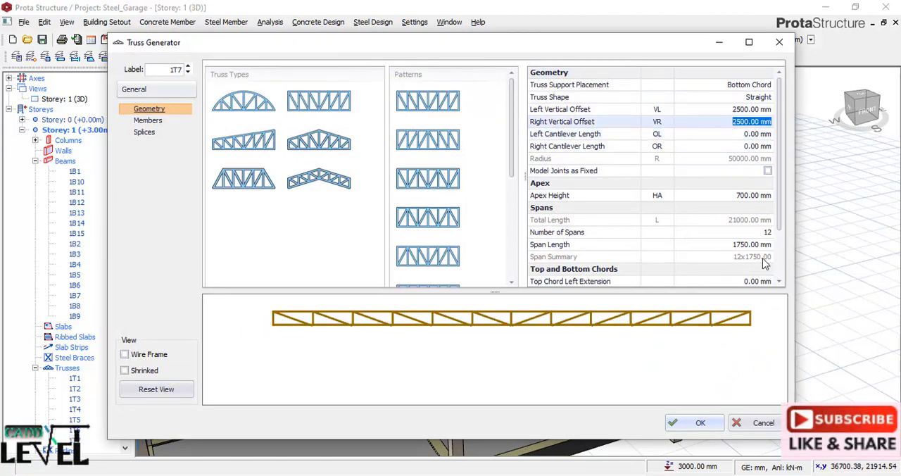
{"action": "left_click", "coordinate": [702, 423]}
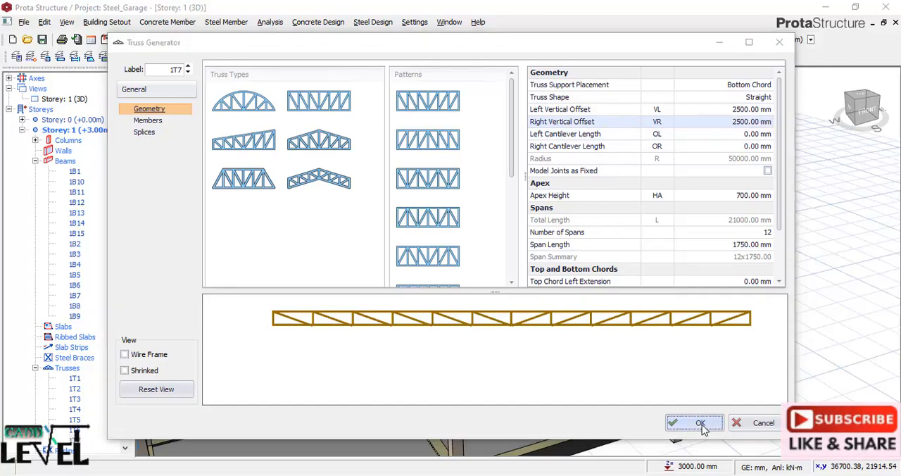
Examine the sloping roof trusses and the longitudinal truss on axis 2 from several sides.
{"action": "scroll", "coordinate": [707, 247], "scroll_direction": "down", "scroll_amount": 5}
{"action": "middle_click_drag", "start_coordinate": [709, 247], "coordinate": [380, 239]}
{"action": "scroll", "coordinate": [394, 214], "scroll_direction": "up", "scroll_amount": 6}
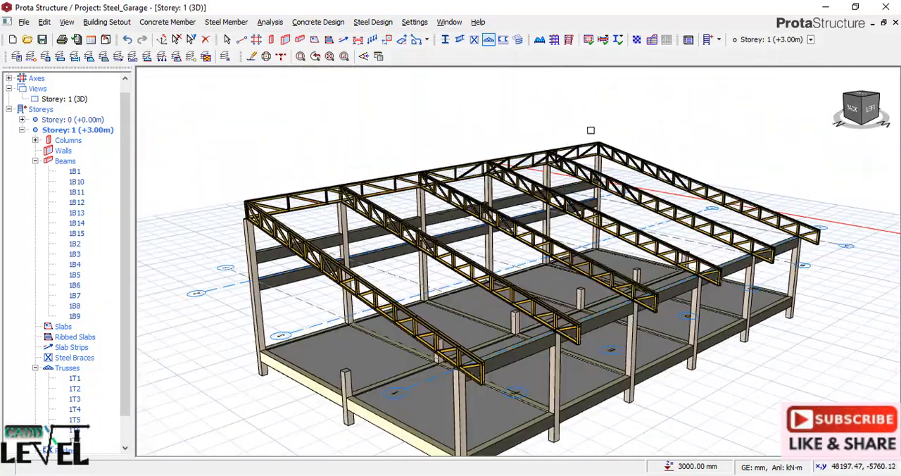
{"action": "scroll", "coordinate": [346, 174], "scroll_direction": "down", "scroll_amount": 5}
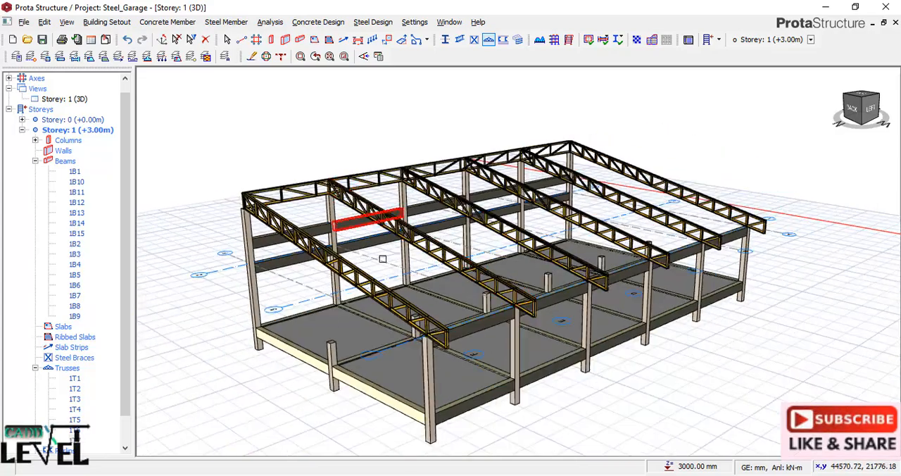
{"action": "scroll", "coordinate": [408, 363], "scroll_direction": "up", "scroll_amount": 4}
{"action": "scroll", "coordinate": [408, 364], "scroll_direction": "down", "scroll_amount": 4}
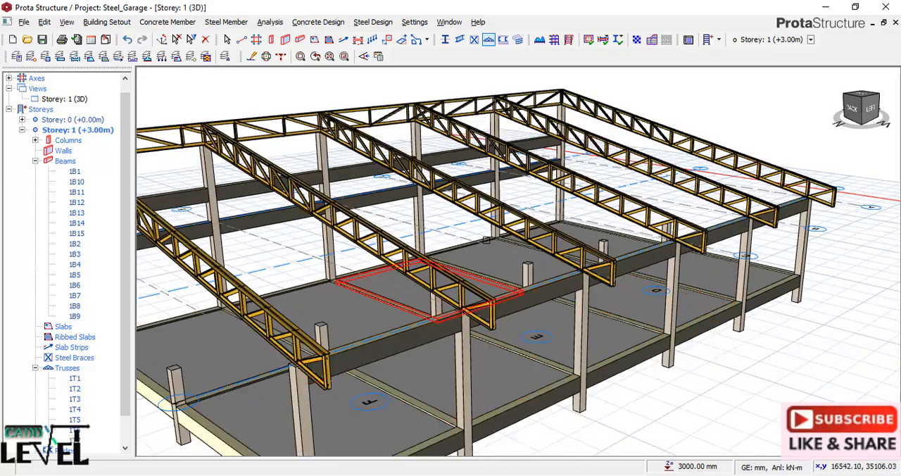
{"action": "middle_click_drag", "start_coordinate": [407, 363], "coordinate": [324, 332]}
{"action": "scroll", "coordinate": [596, 359], "scroll_direction": "up", "scroll_amount": 1}
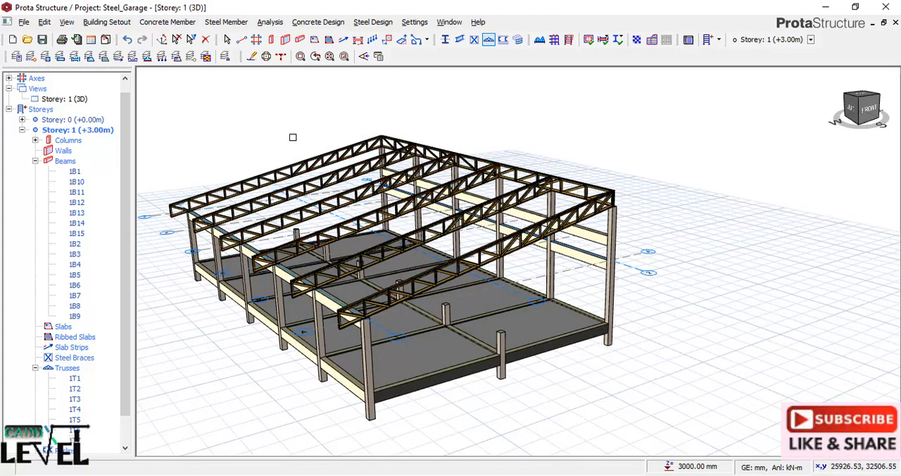
Insert purlins across the sloping trusses between the two end trusses, with left and right cantilever lengths of 1000 mm.
{"action": "left_click", "coordinate": [503, 40]}
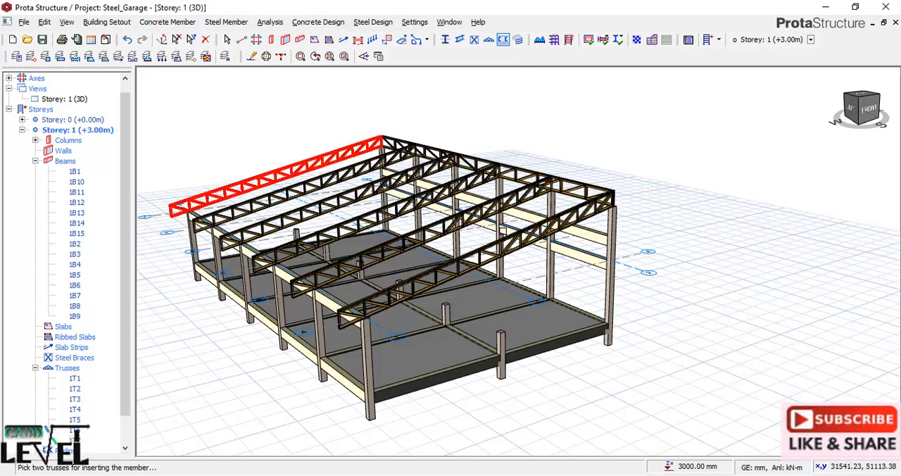
{"action": "left_click", "coordinate": [501, 227]}
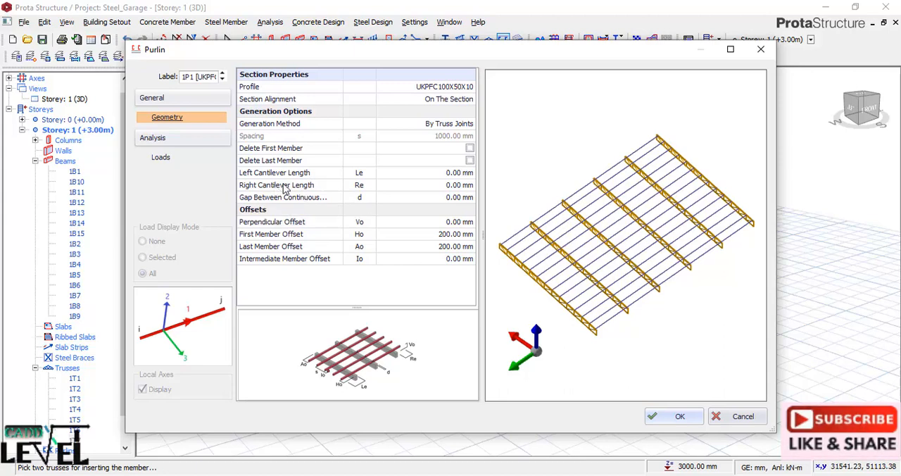
{"action": "left_click", "coordinate": [447, 187]}
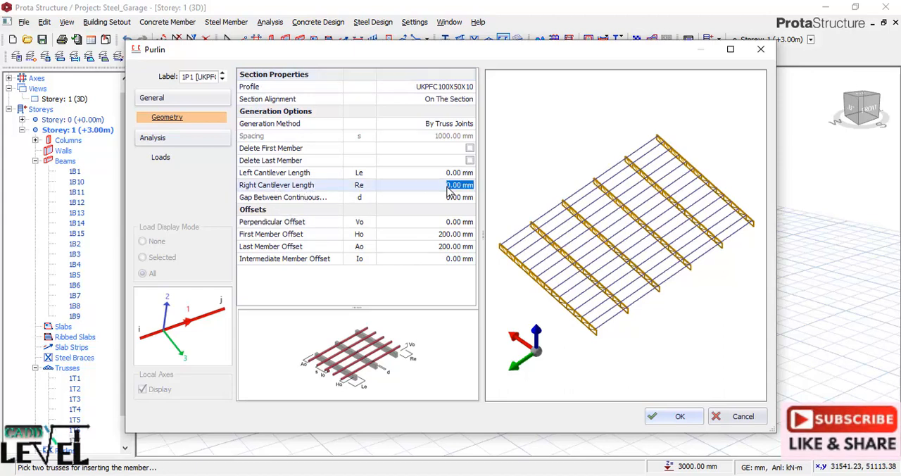
{"action": "left_click", "coordinate": [450, 186]}
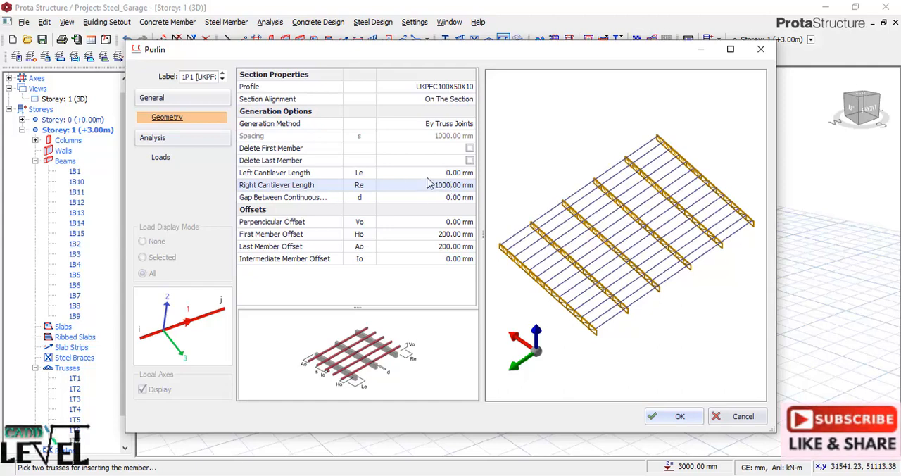
{"action": "left_click", "coordinate": [437, 174]}
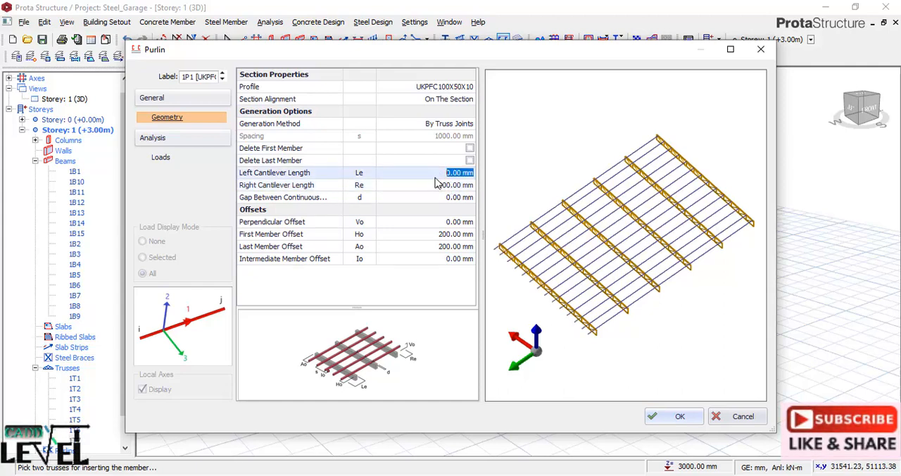
{"action": "type", "text": "100"}
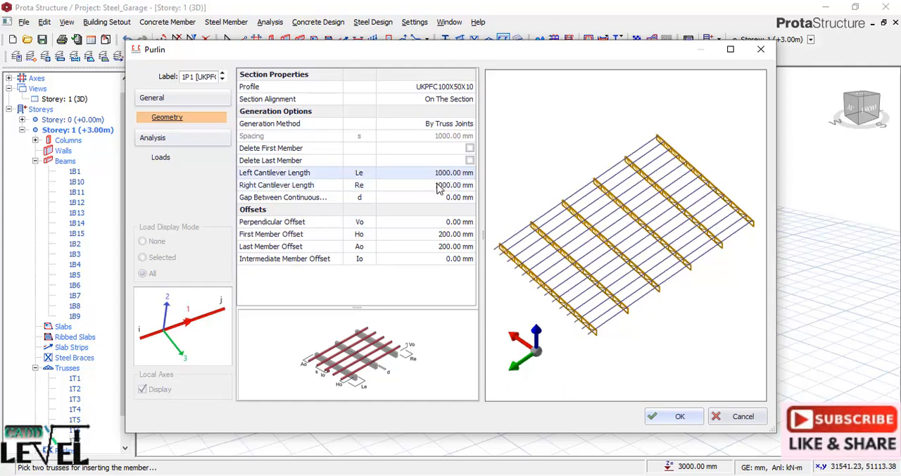
{"action": "left_click", "coordinate": [469, 198]}
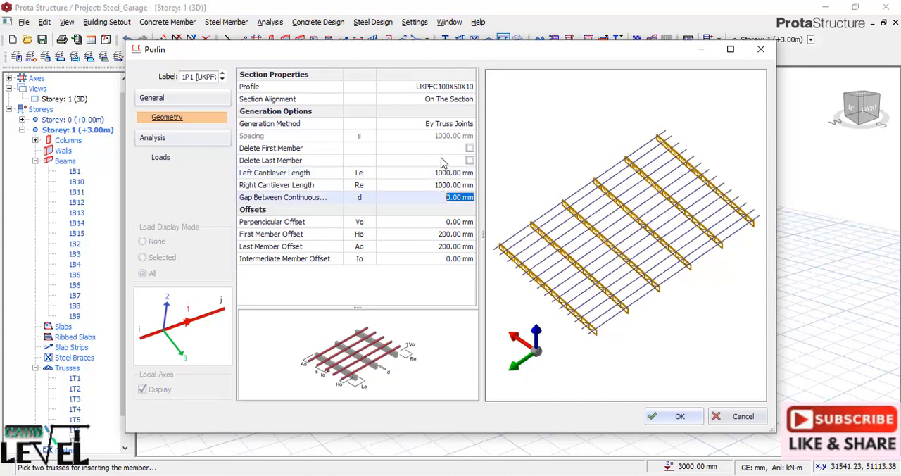
{"action": "left_click", "coordinate": [682, 416]}
Clear the selection and inspect the purlins, trusses and garage frame from several sides and distances.
{"action": "middle_click_drag", "start_coordinate": [524, 256], "coordinate": [530, 261]}
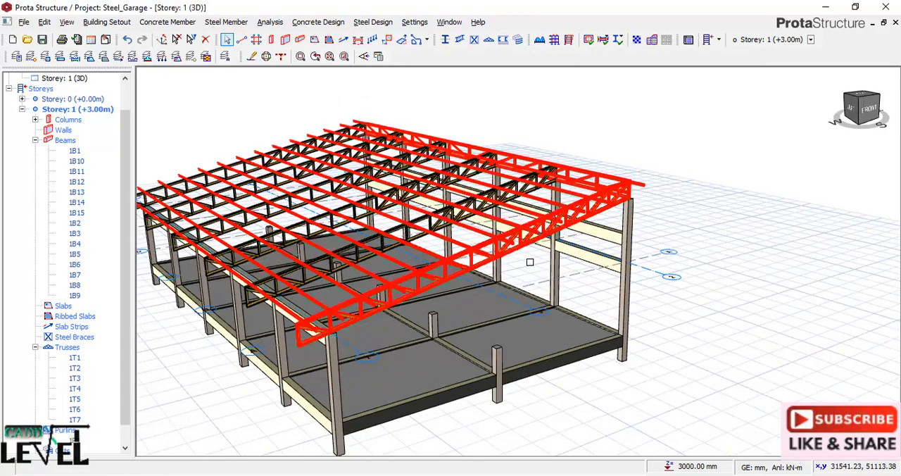
{"action": "scroll", "coordinate": [533, 263], "scroll_direction": "down", "scroll_amount": 2}
{"action": "middle_click_drag", "start_coordinate": [578, 292], "coordinate": [449, 296]}
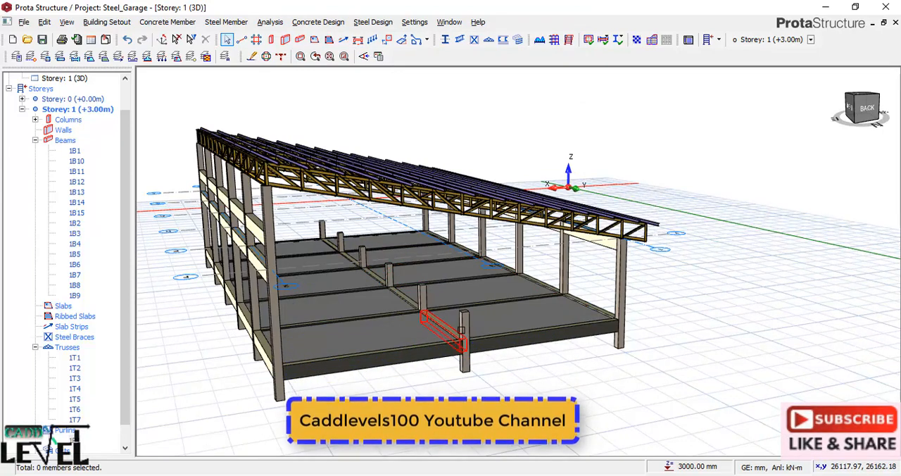
{"action": "scroll", "coordinate": [479, 344], "scroll_direction": "up", "scroll_amount": 2}
{"action": "scroll", "coordinate": [464, 350], "scroll_direction": "up", "scroll_amount": 2}
{"action": "scroll", "coordinate": [540, 351], "scroll_direction": "down", "scroll_amount": 3}
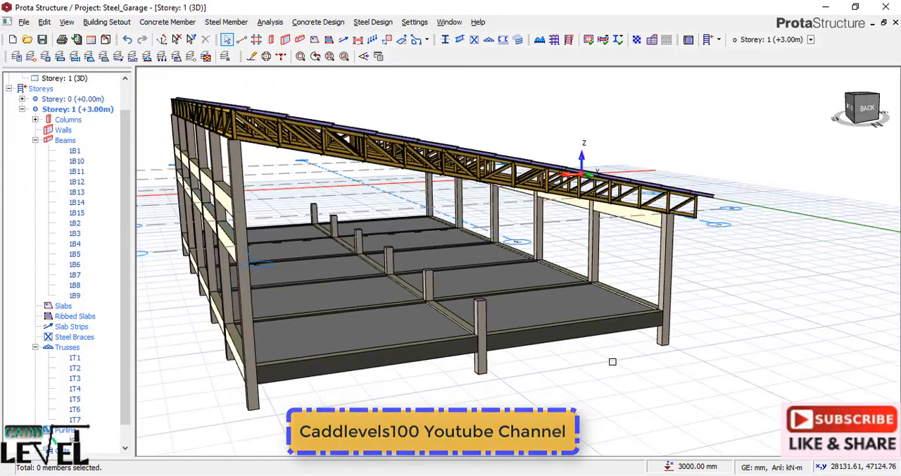
{"action": "scroll", "coordinate": [451, 296], "scroll_direction": "up", "scroll_amount": 1}
{"action": "scroll", "coordinate": [479, 295], "scroll_direction": "up", "scroll_amount": 1}
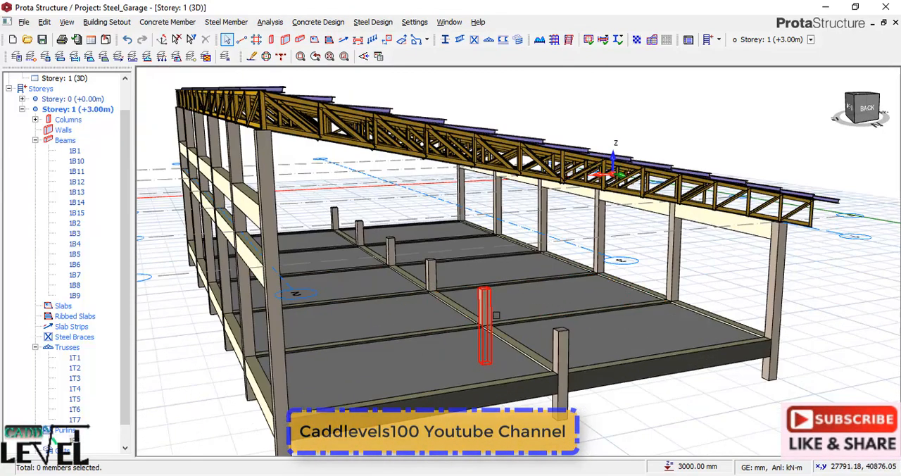
{"action": "scroll", "coordinate": [487, 294], "scroll_direction": "up", "scroll_amount": 1}
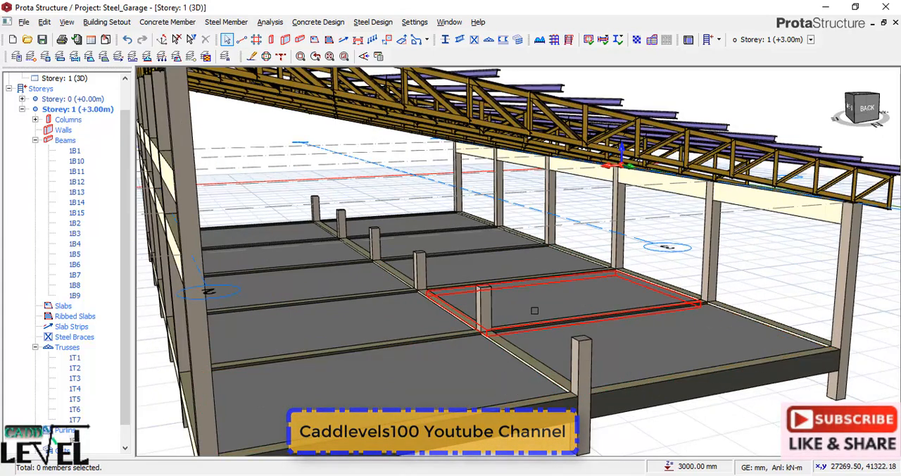
{"action": "scroll", "coordinate": [607, 441], "scroll_direction": "down", "scroll_amount": 3}
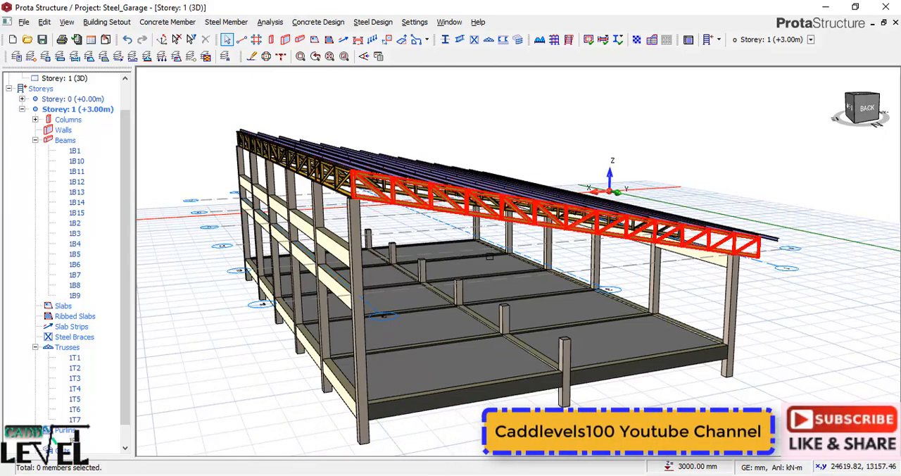
{"action": "scroll", "coordinate": [479, 295], "scroll_direction": "down", "scroll_amount": 1}
{"action": "scroll", "coordinate": [436, 387], "scroll_direction": "up", "scroll_amount": 1}
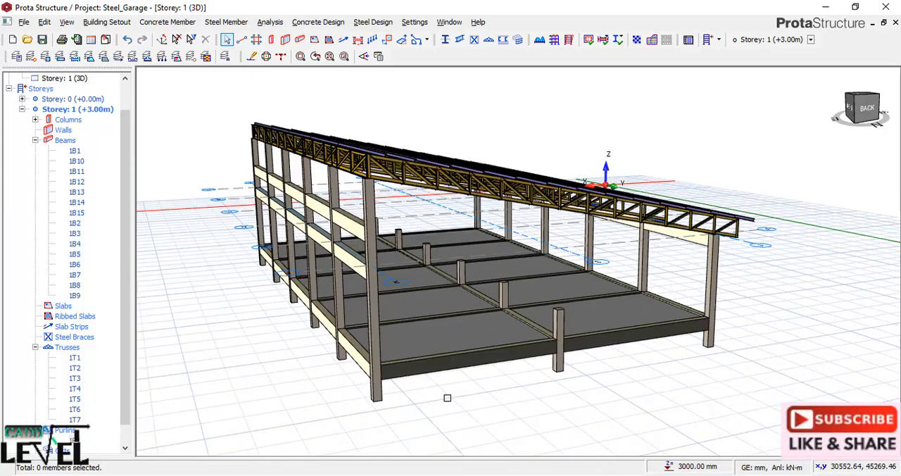
{"action": "middle_click_drag", "start_coordinate": [662, 348], "coordinate": [603, 335]}
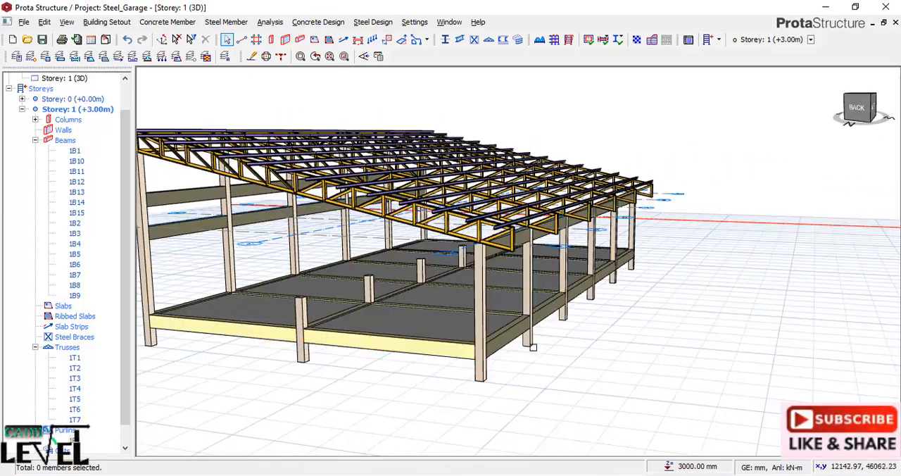
{"action": "scroll", "coordinate": [410, 331], "scroll_direction": "up", "scroll_amount": 1}
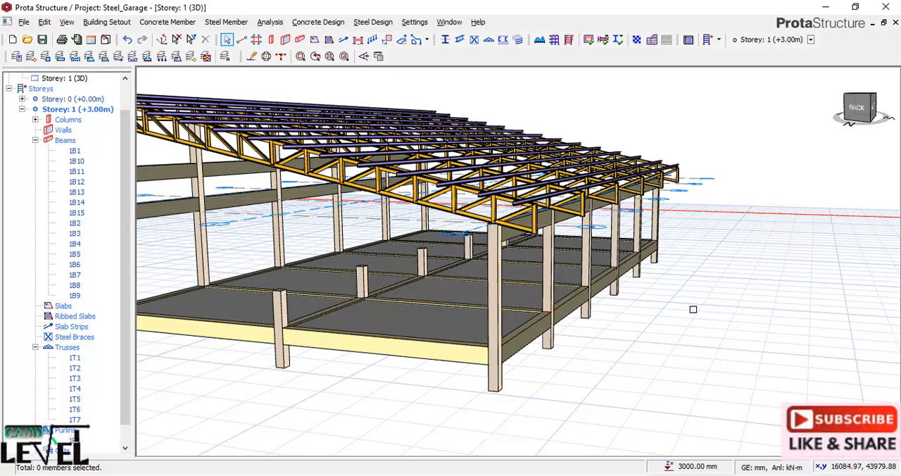
Examine the completed garage model from the back, left and front, checking the roof purlins, trusses, columns, beams and ground slabs.
{"action": "scroll", "coordinate": [693, 308], "scroll_direction": "down", "scroll_amount": 1}
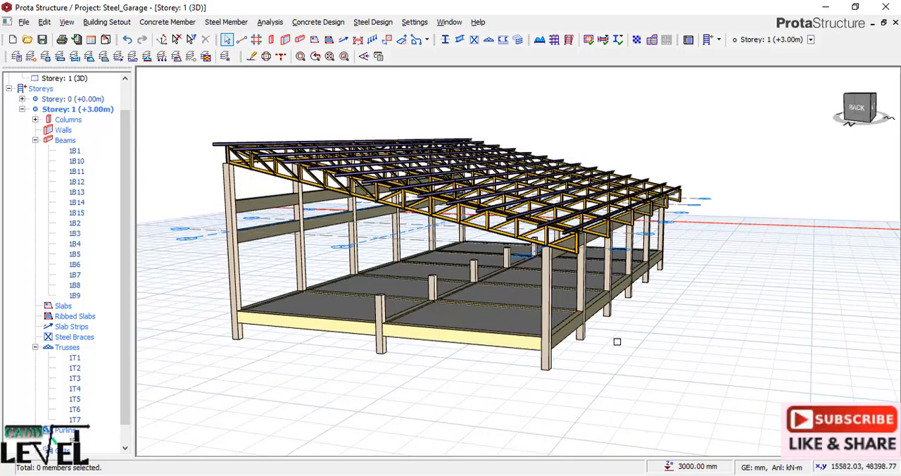
{"action": "scroll", "coordinate": [617, 342], "scroll_direction": "down", "scroll_amount": 2}
{"action": "middle_click_drag", "start_coordinate": [308, 337], "coordinate": [388, 340]}
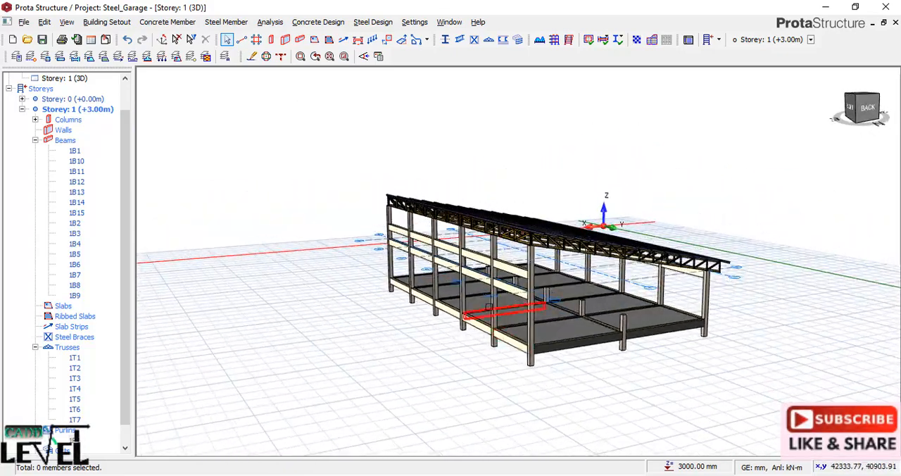
{"action": "scroll", "coordinate": [484, 352], "scroll_direction": "up", "scroll_amount": 1}
{"action": "middle_click_drag", "start_coordinate": [484, 352], "coordinate": [693, 383]}
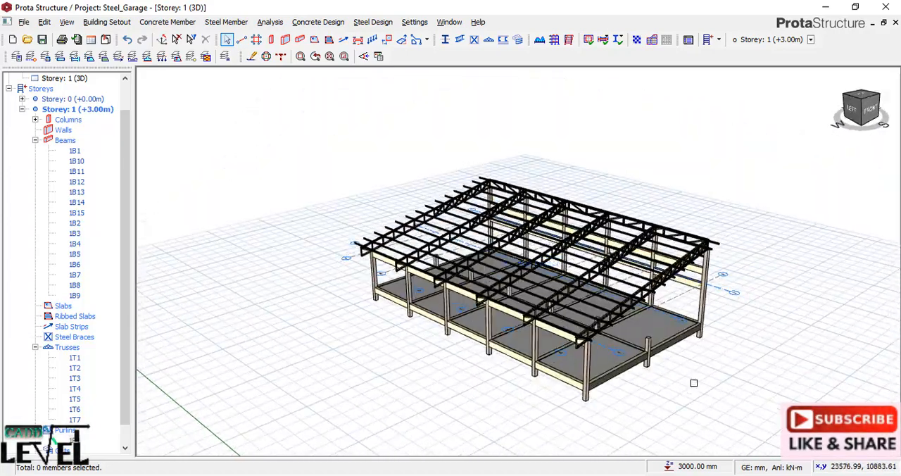
{"action": "scroll", "coordinate": [692, 372], "scroll_direction": "up", "scroll_amount": 1}
{"action": "scroll", "coordinate": [692, 372], "scroll_direction": "up", "scroll_amount": 1}
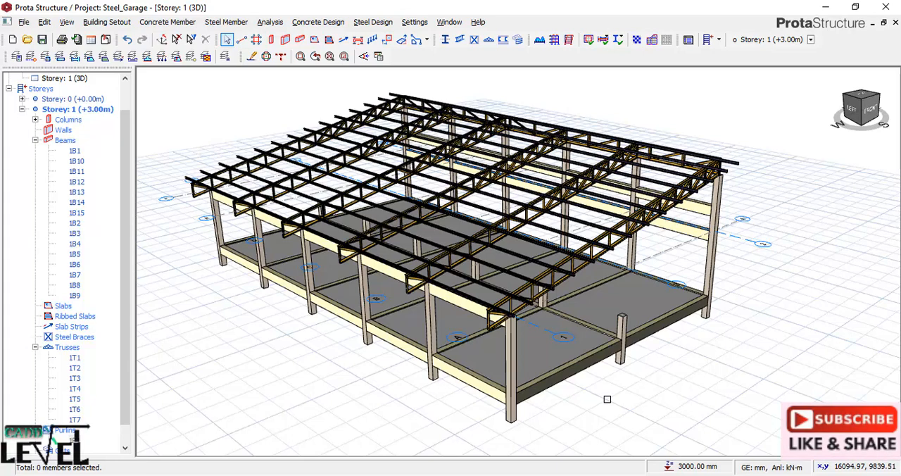
{"action": "scroll", "coordinate": [518, 402], "scroll_direction": "up", "scroll_amount": 1}
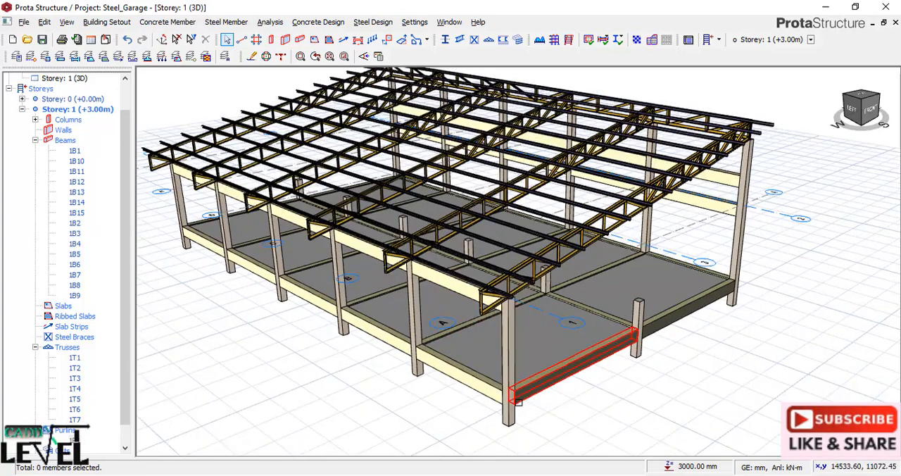
{"action": "middle_click_drag", "start_coordinate": [518, 401], "coordinate": [444, 387]}
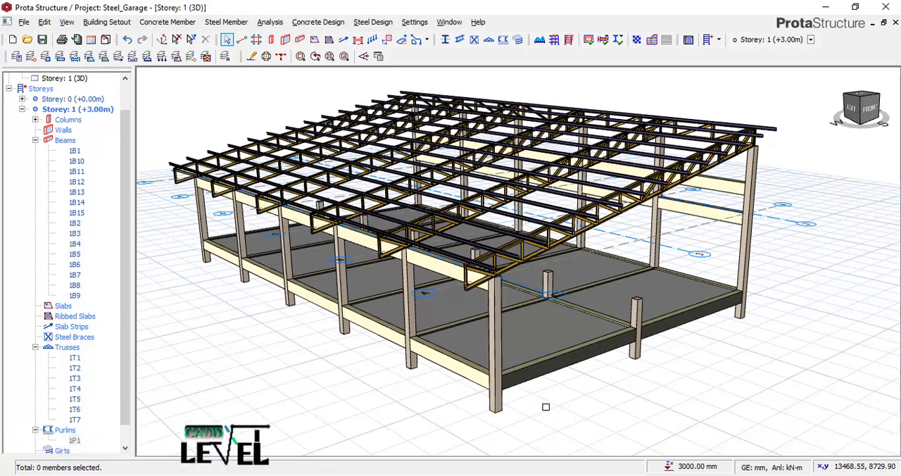
{"action": "right_click_drag", "start_coordinate": [545, 399], "coordinate": [543, 405]}
{"action": "right_click", "coordinate": [478, 417]}
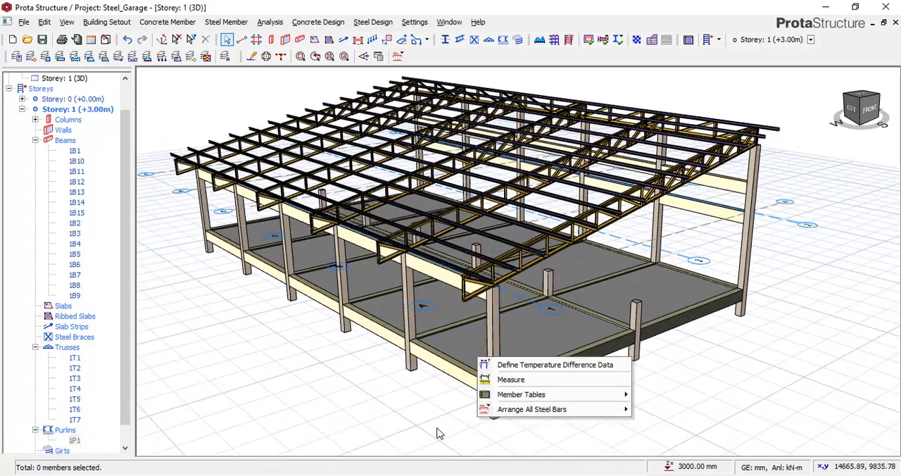
{"action": "scroll", "coordinate": [437, 434], "scroll_direction": "down", "scroll_amount": 2}
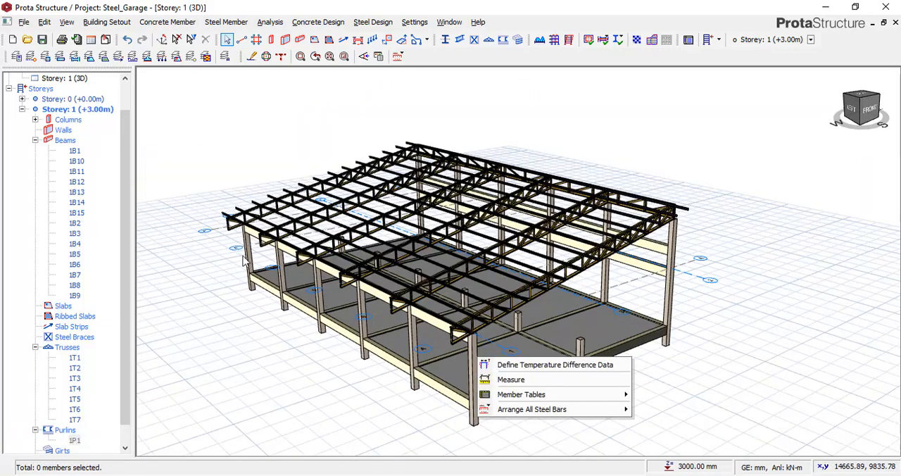